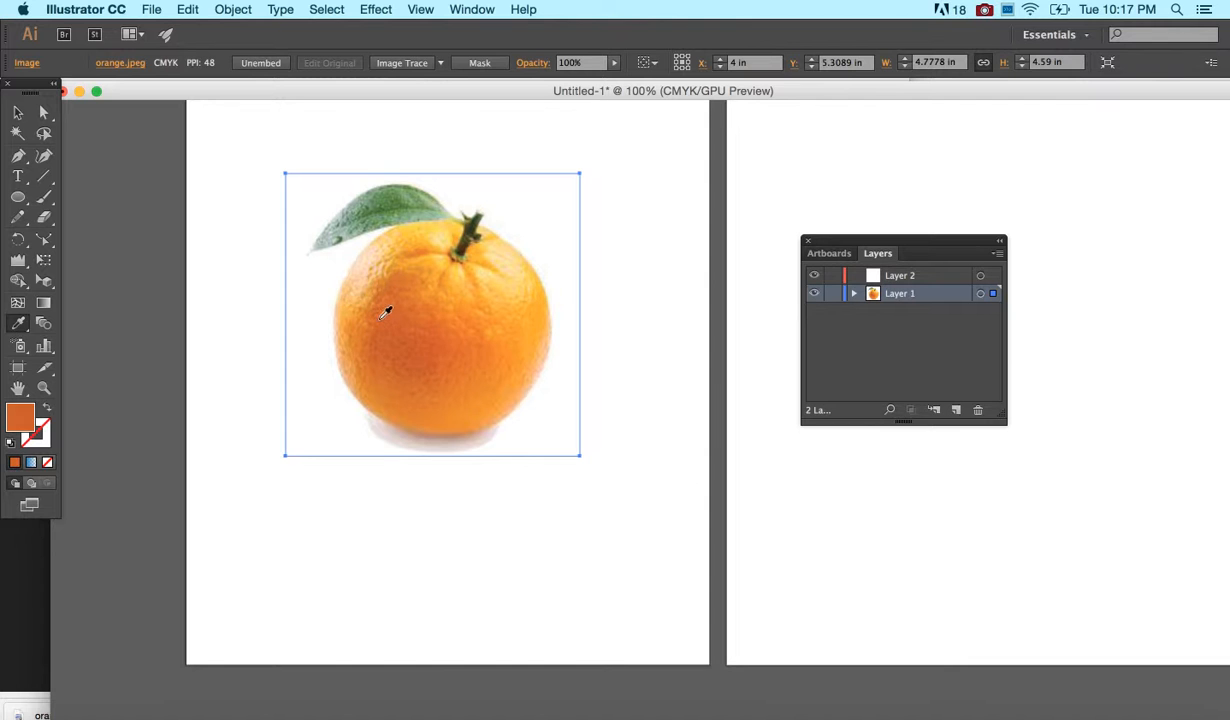
- Sample several orange tones across the fruit photo with the Eyedropper, finishing on a pale yellow near its upper edge
left_click(458, 343)
left_click(487, 297)
left_click(512, 282)
left_click(503, 312)
left_click(475, 326)
left_click(458, 367)
left_click(511, 337)
left_click(480, 229)
left_click(425, 222)
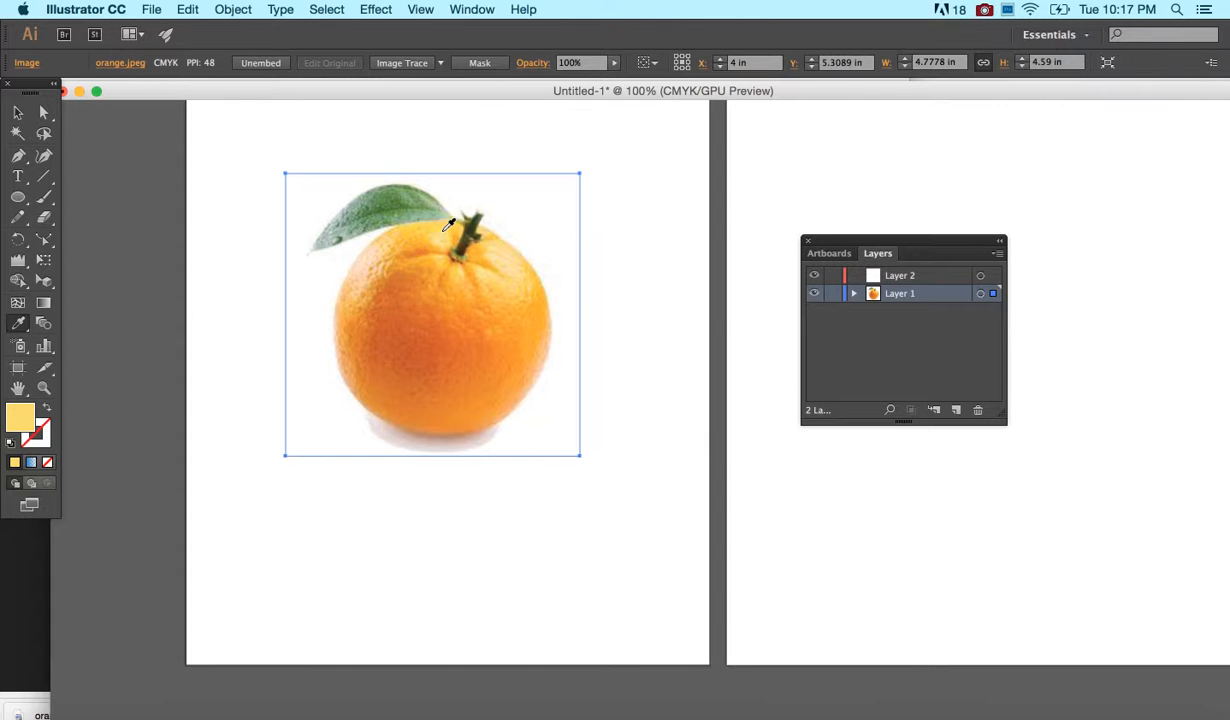
- Show the Swatches panel and deselect the orange image
left_click(470, 8)
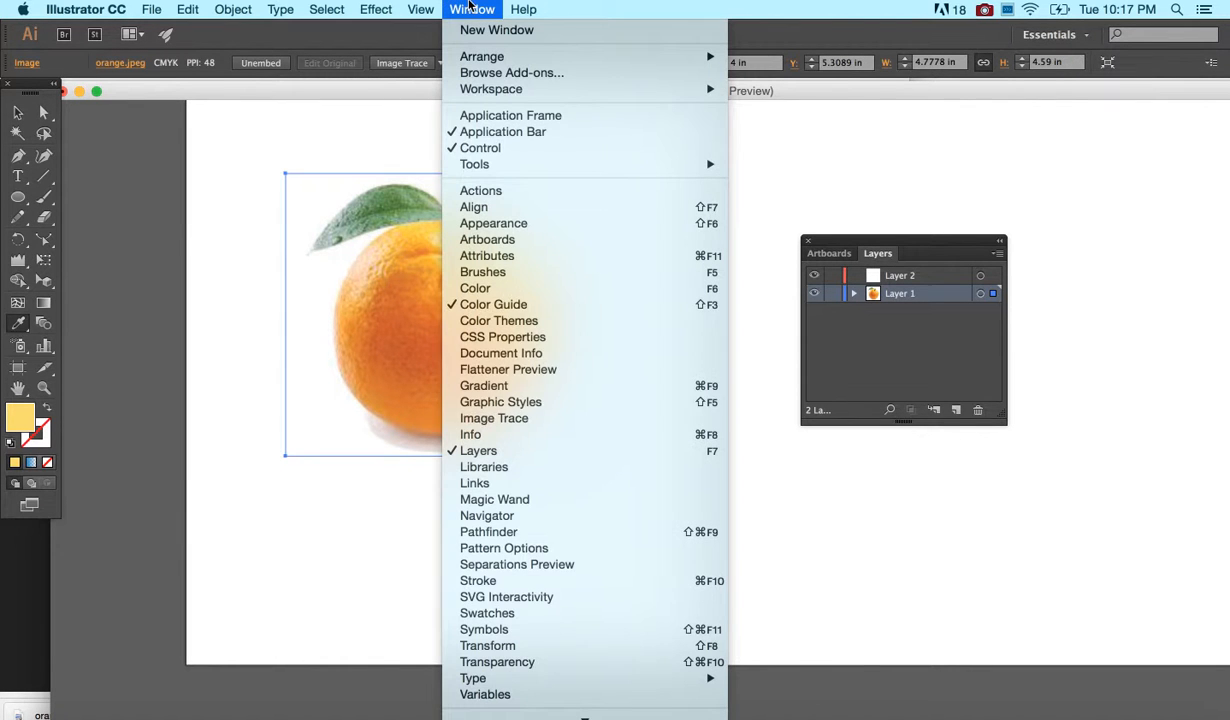
left_click(520, 612)
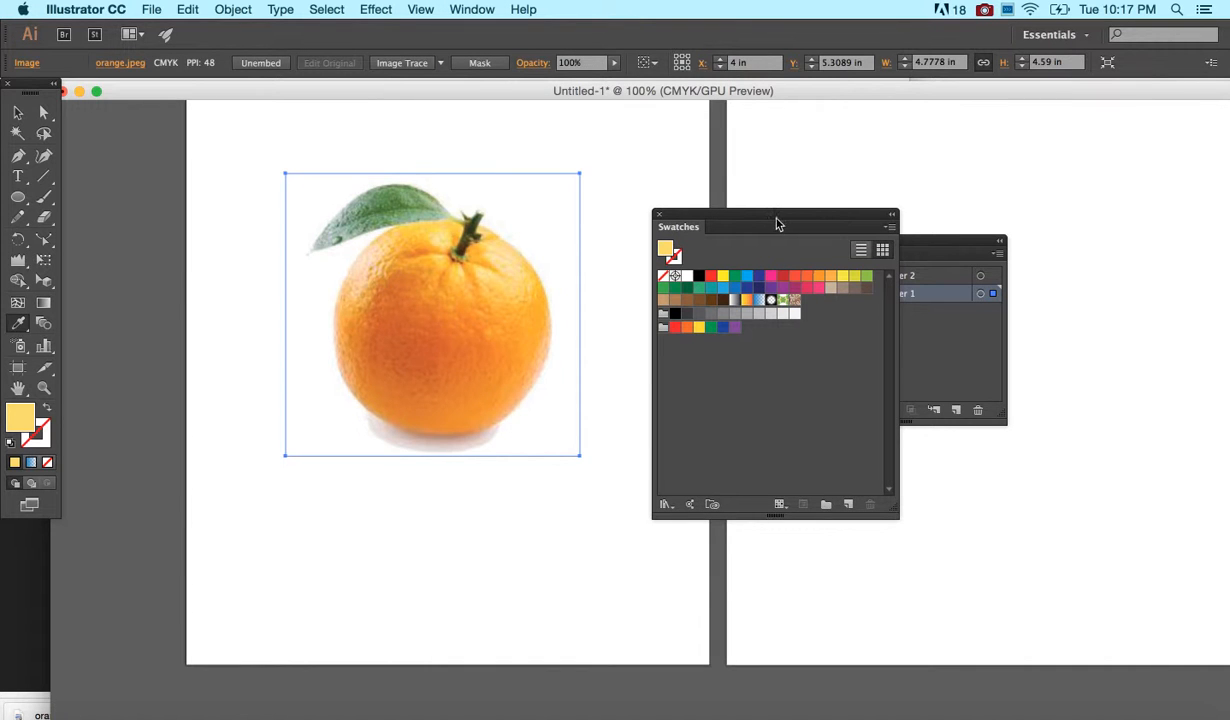
left_click(18, 112)
left_click(83, 145)
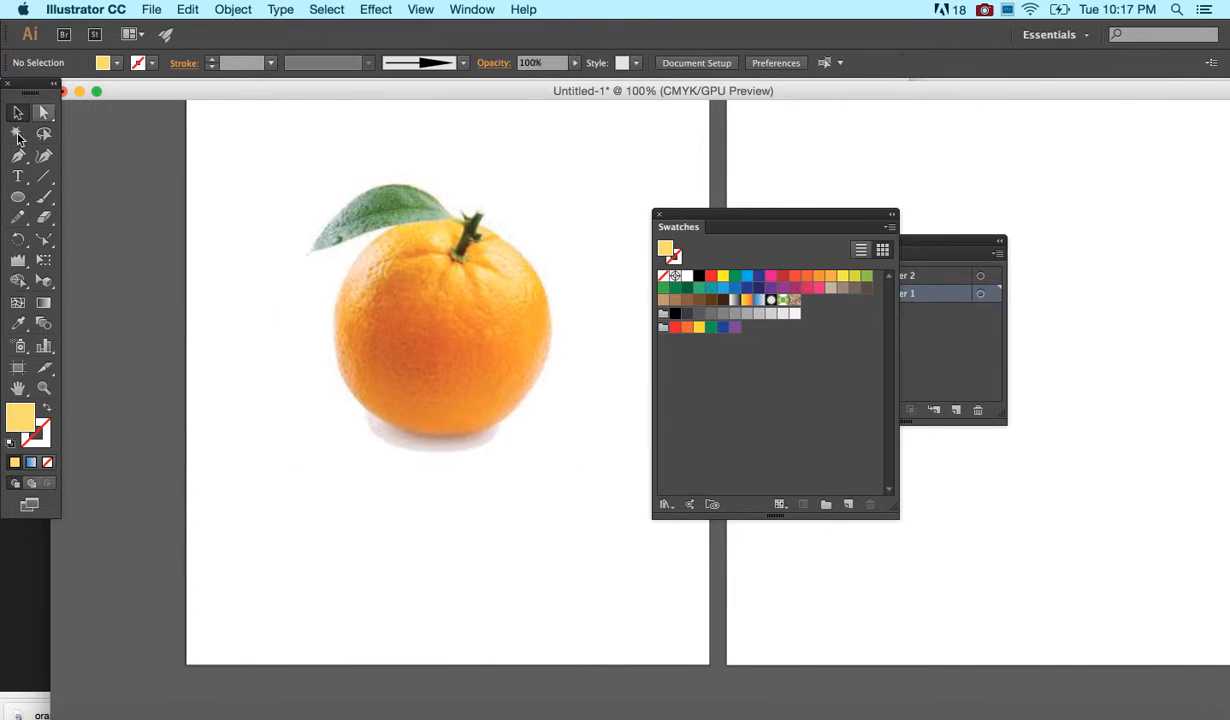
left_click(116, 63)
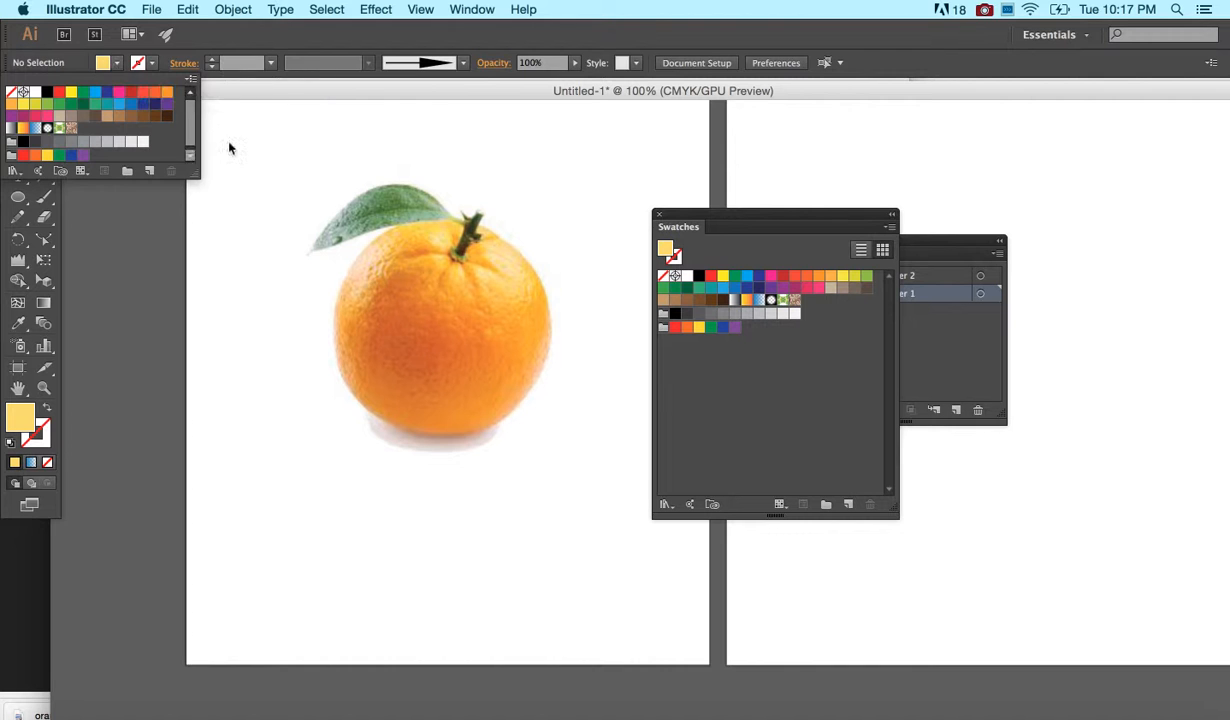
left_click(117, 63)
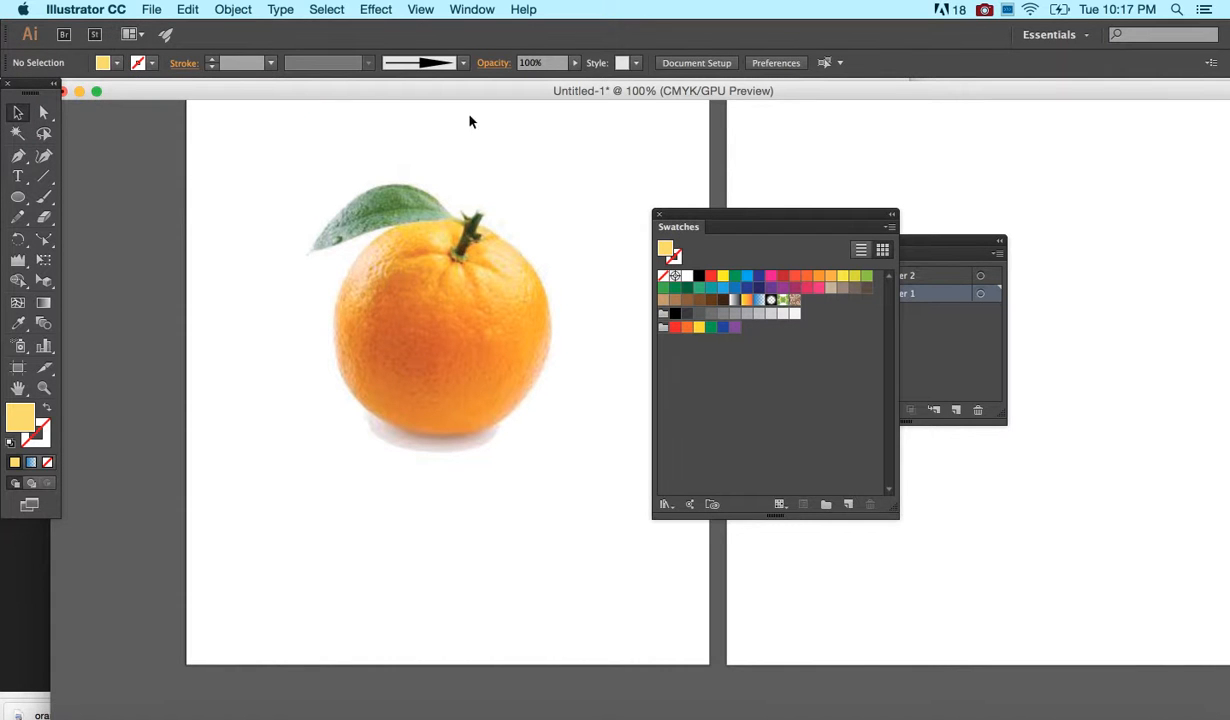
- Open the Earthtone swatch library in an enlarged panel and add its first color group to the document's swatches
left_click(891, 227)
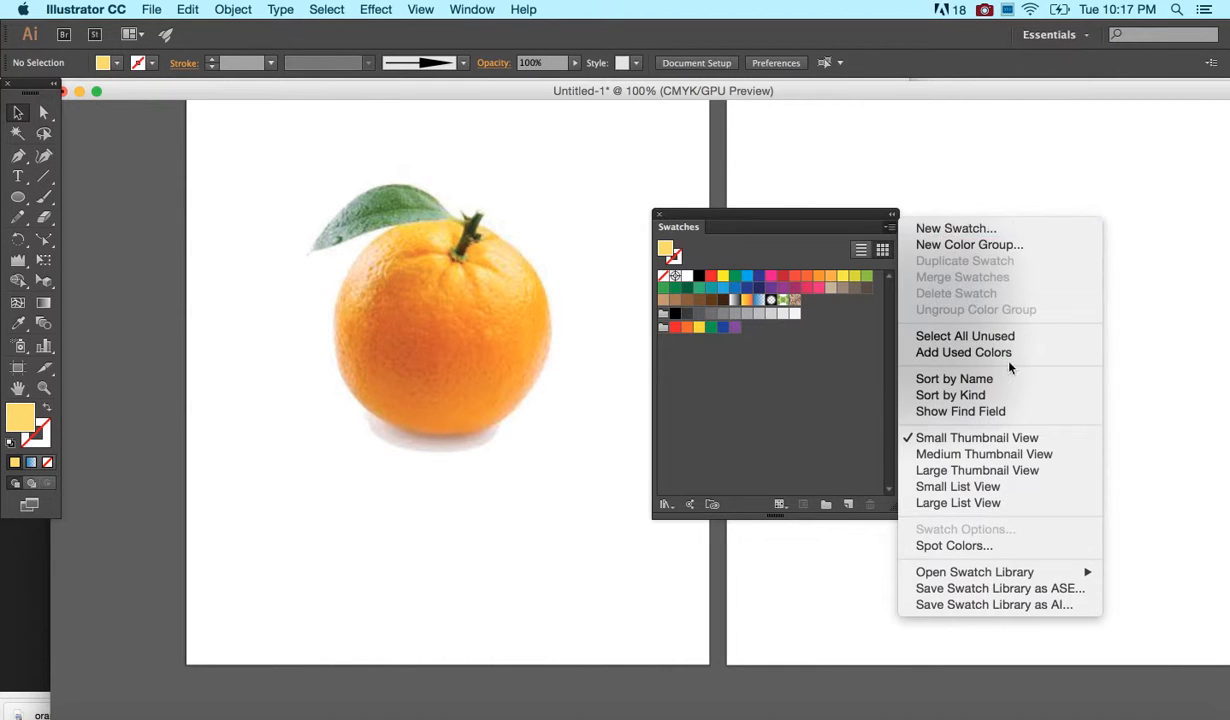
mouse_move(997, 573)
left_click(780, 448)
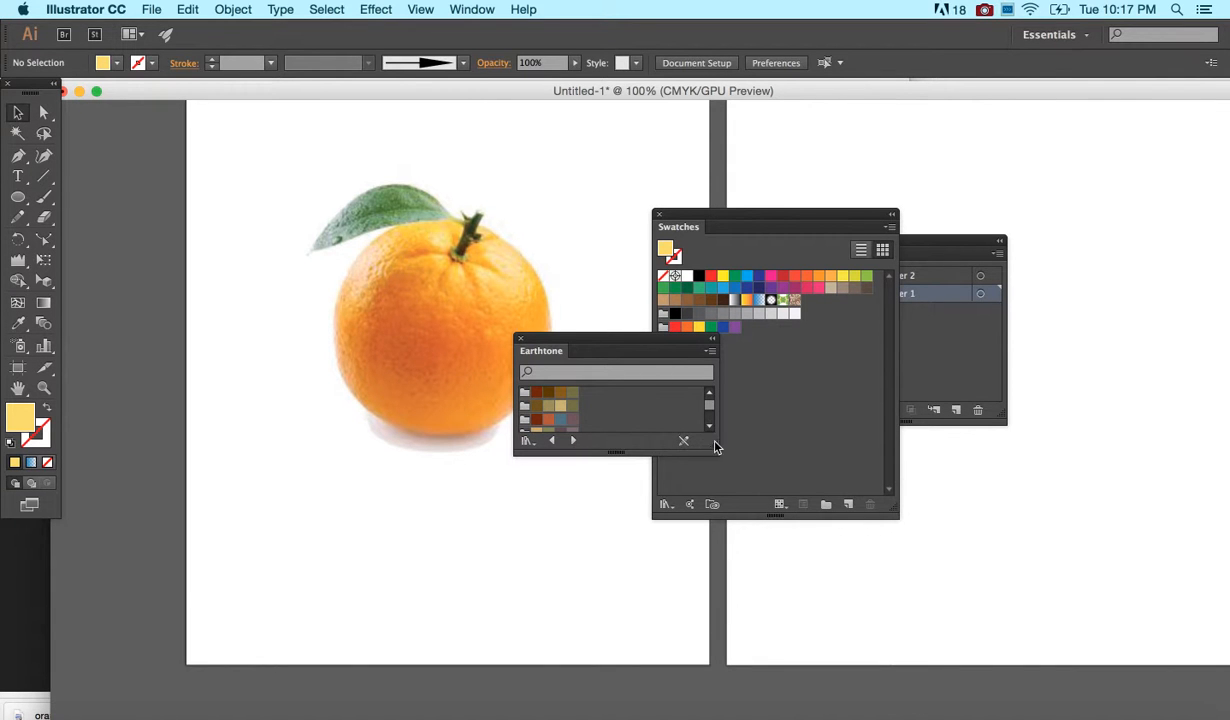
left_click_drag(715, 447, 716, 649)
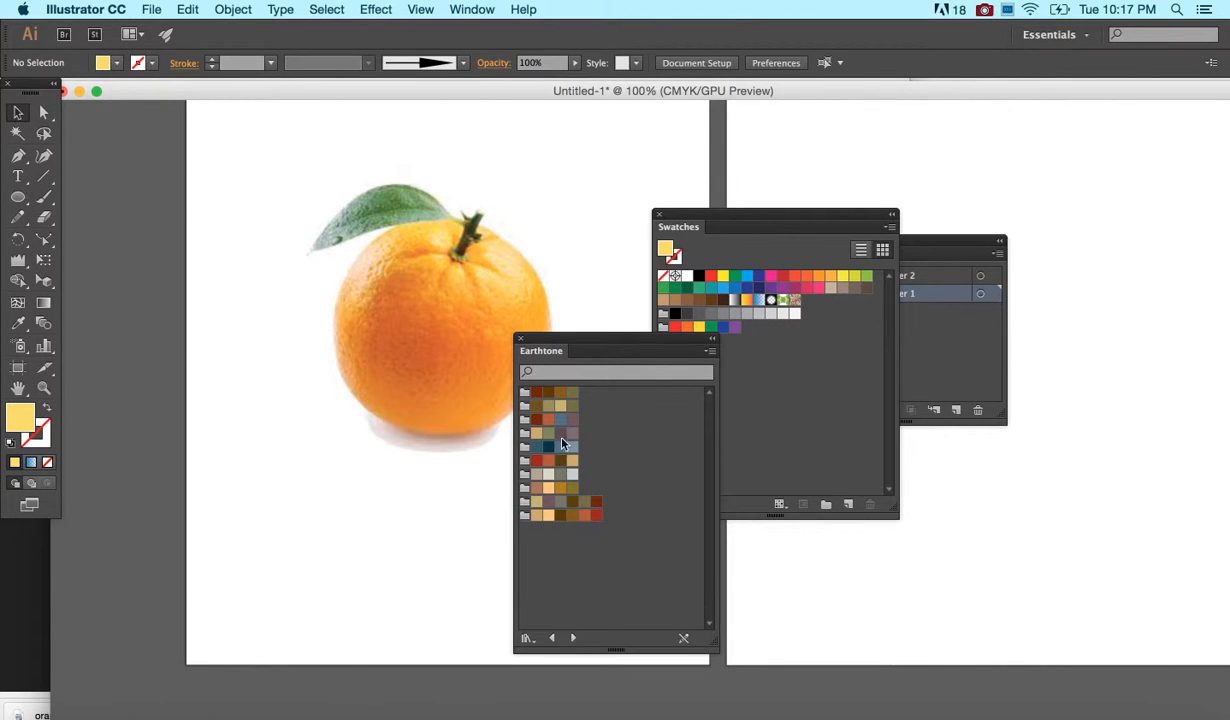
left_click_drag(559, 341, 491, 422)
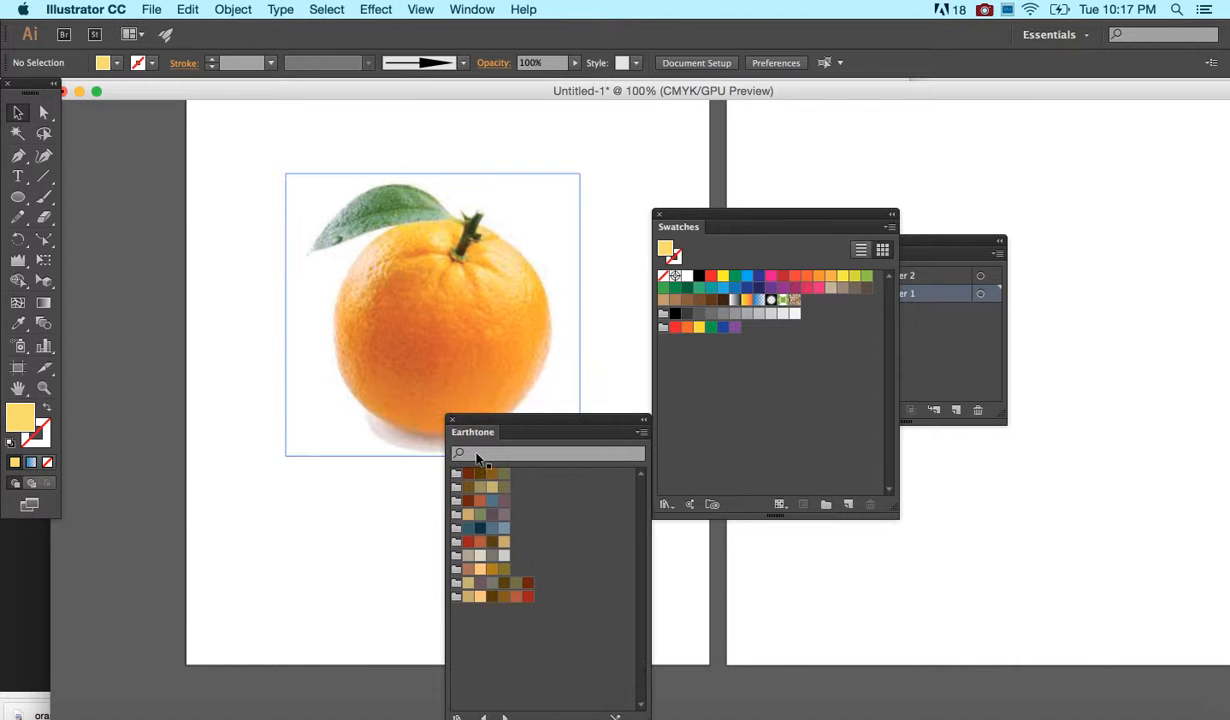
left_click_drag(456, 476, 672, 360)
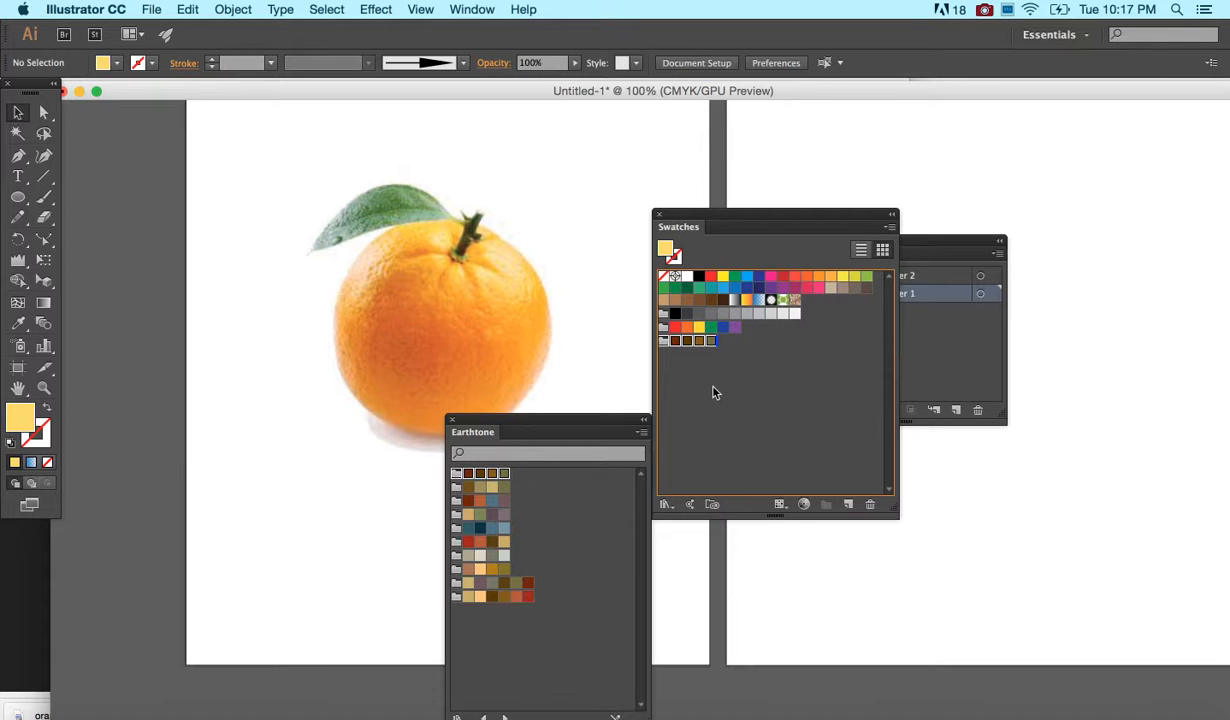
- Create a color group named Color Group 1 containing the olive swatch from Earthtone's second group and the bright blue document swatch
left_click(826, 504)
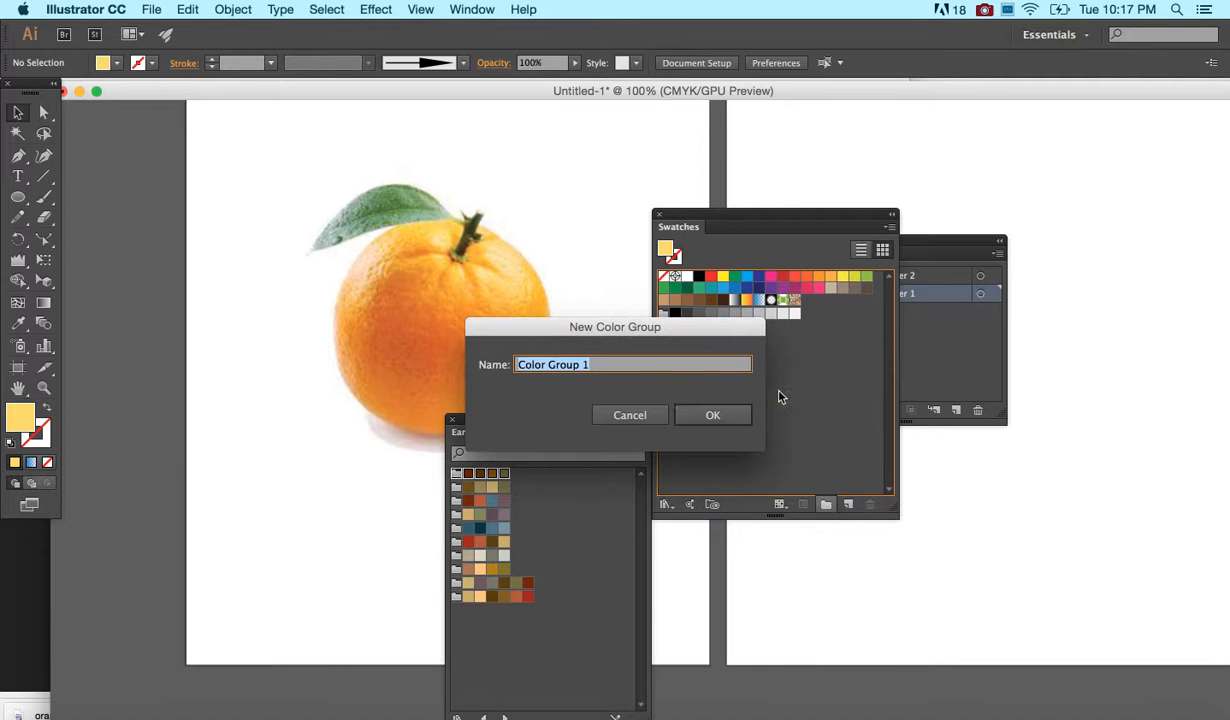
key("Return")
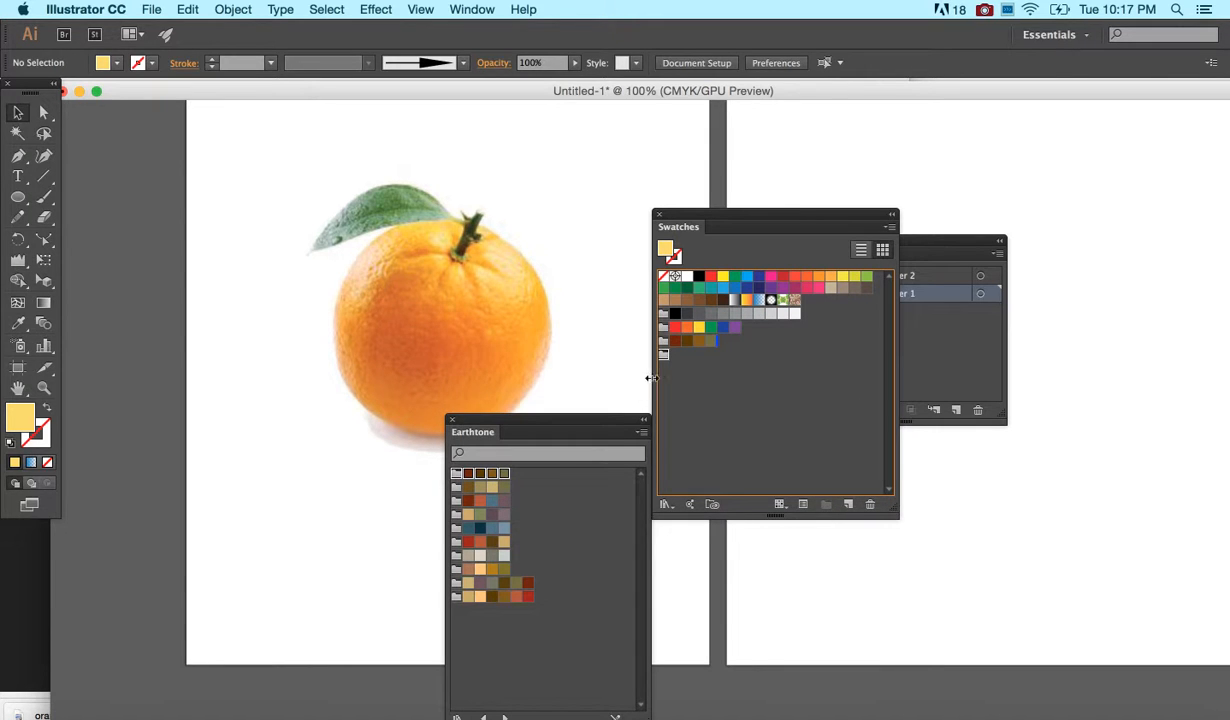
left_click_drag(504, 487, 666, 355)
left_click_drag(747, 276, 688, 356)
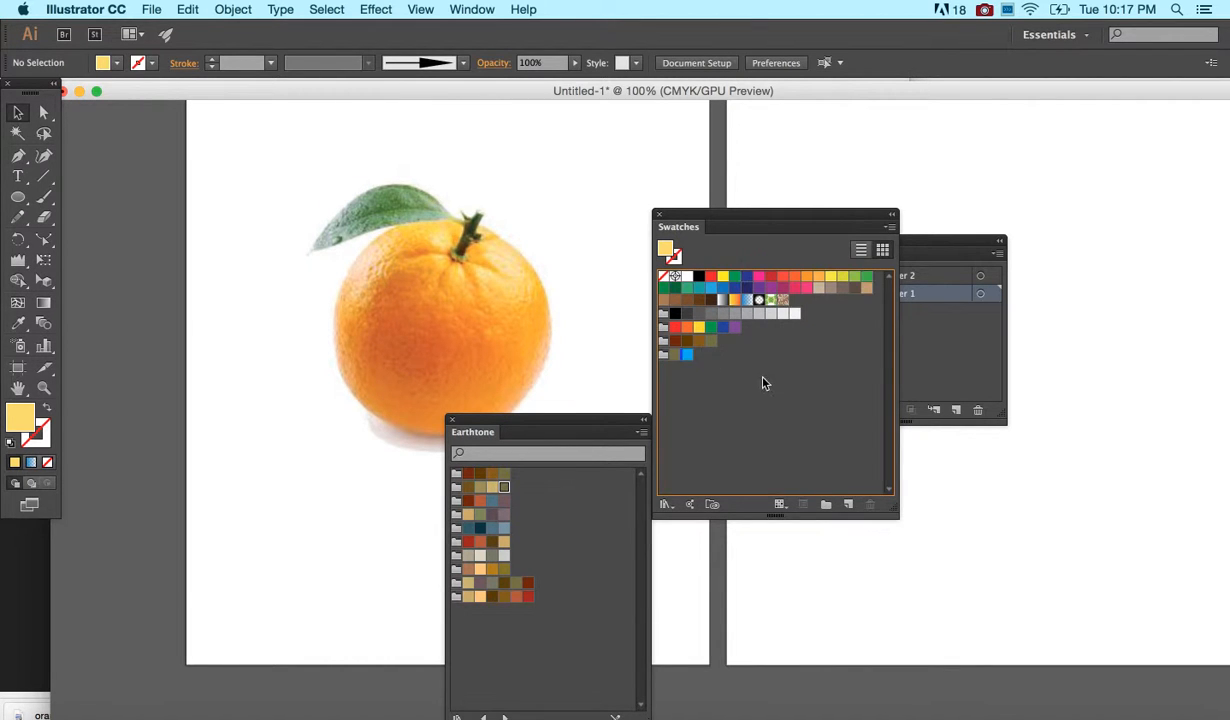
- Sample an orange and a pale yellow from the fruit photo and add both colors to Color Group 1
key("i")
left_click(445, 321)
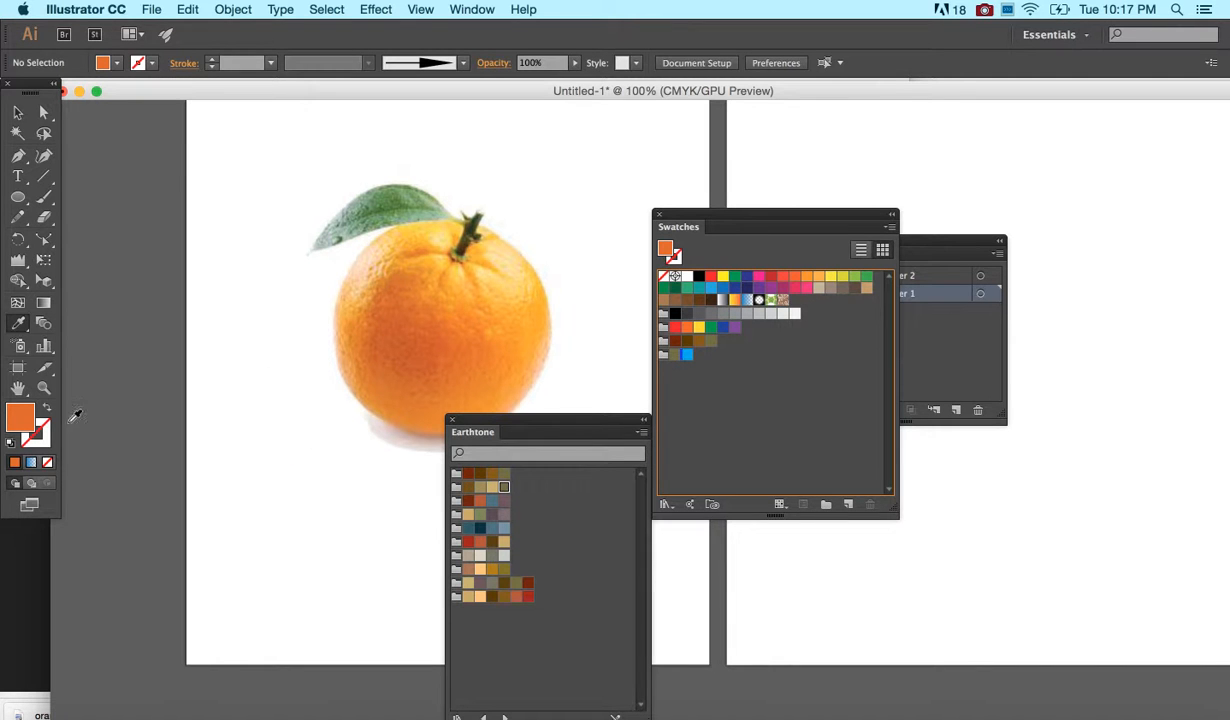
left_click_drag(665, 250, 690, 345)
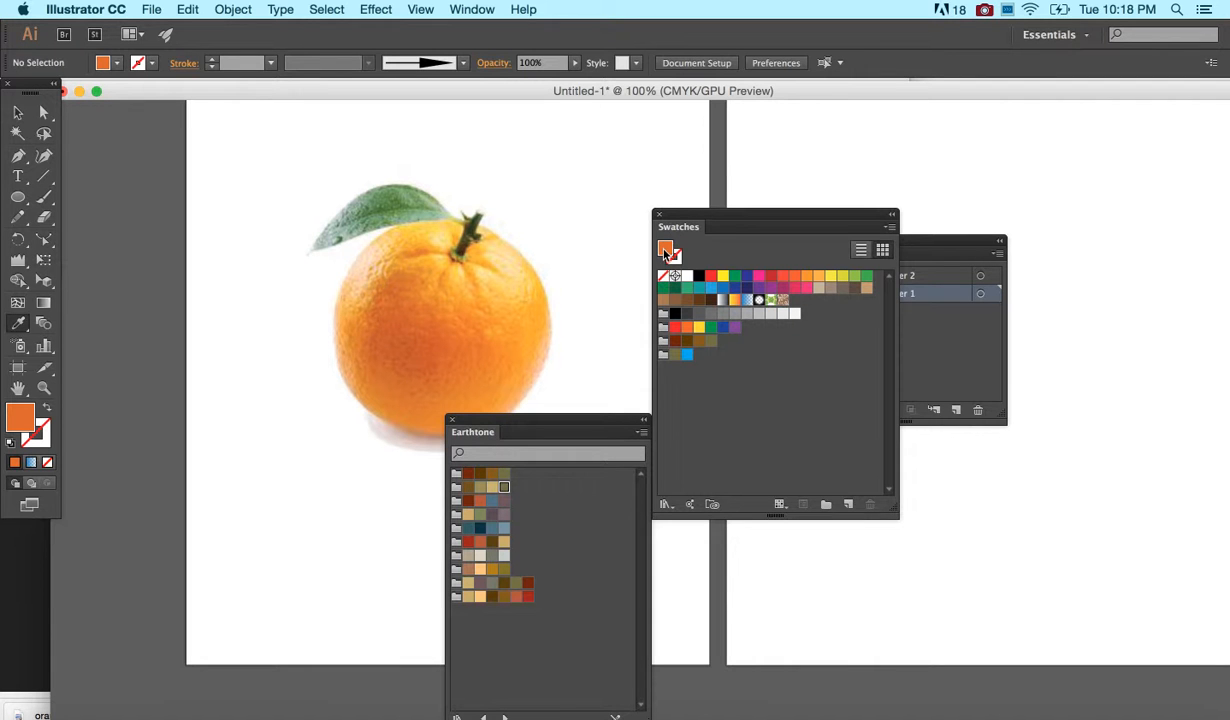
left_click_drag(665, 252, 704, 358)
left_click_drag(795, 302, 684, 358)
left_click(528, 264)
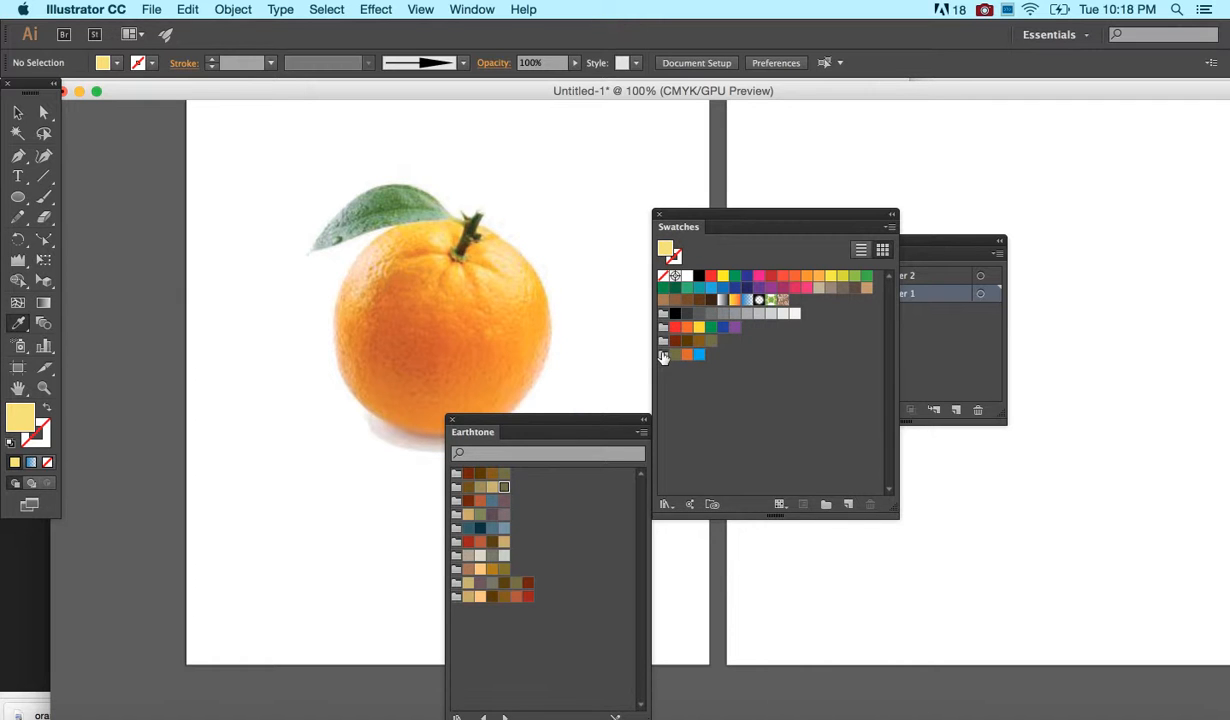
left_click_drag(686, 277, 666, 353)
- Delete the bright rainbow color group and the brown swirl pattern swatch from the document's swatches
left_click(663, 327)
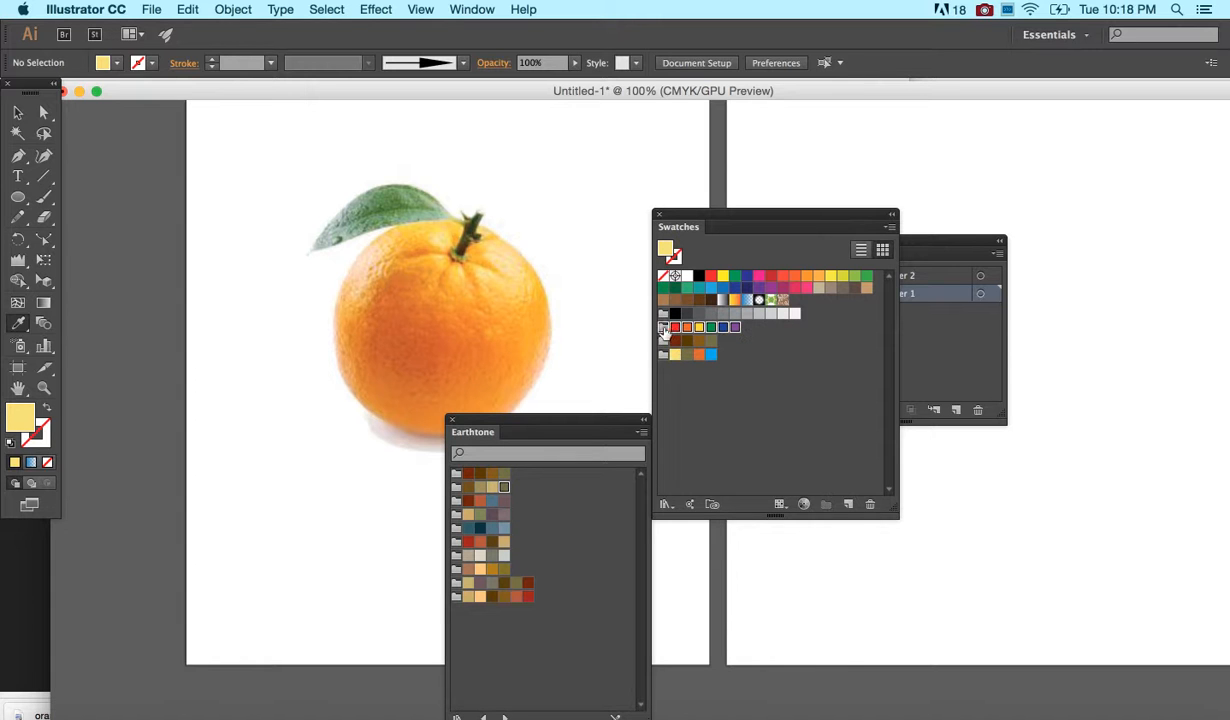
left_click(867, 506)
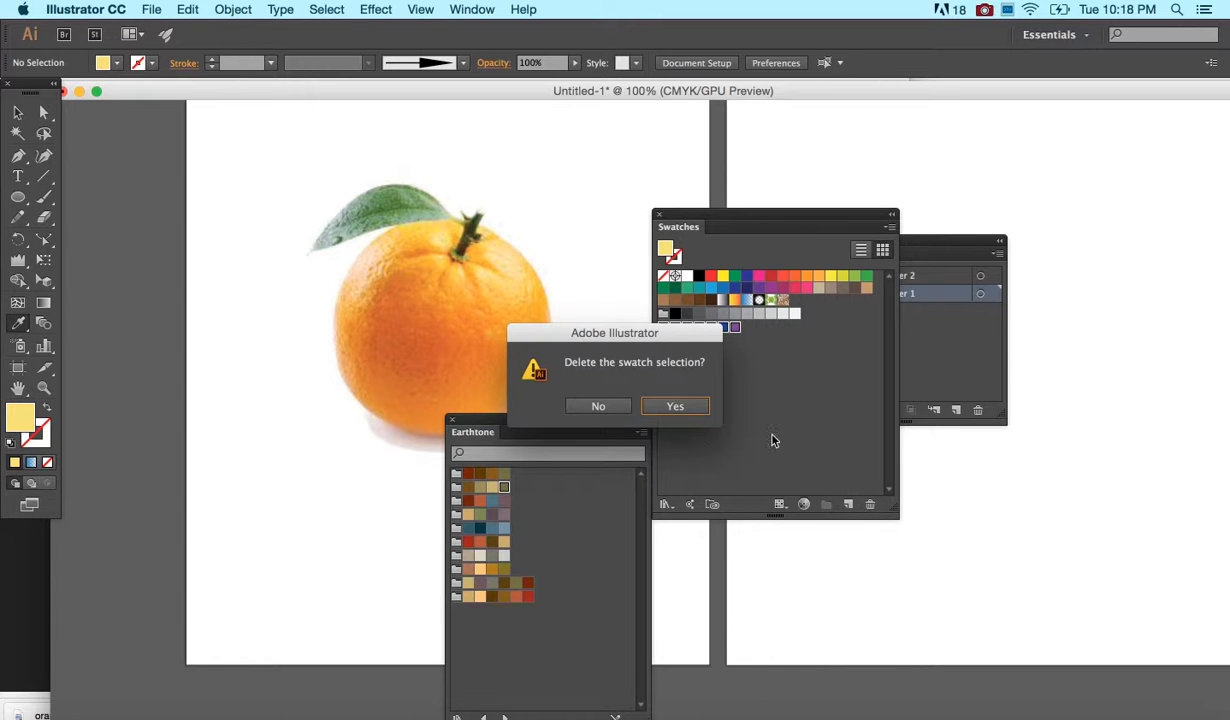
left_click(678, 410)
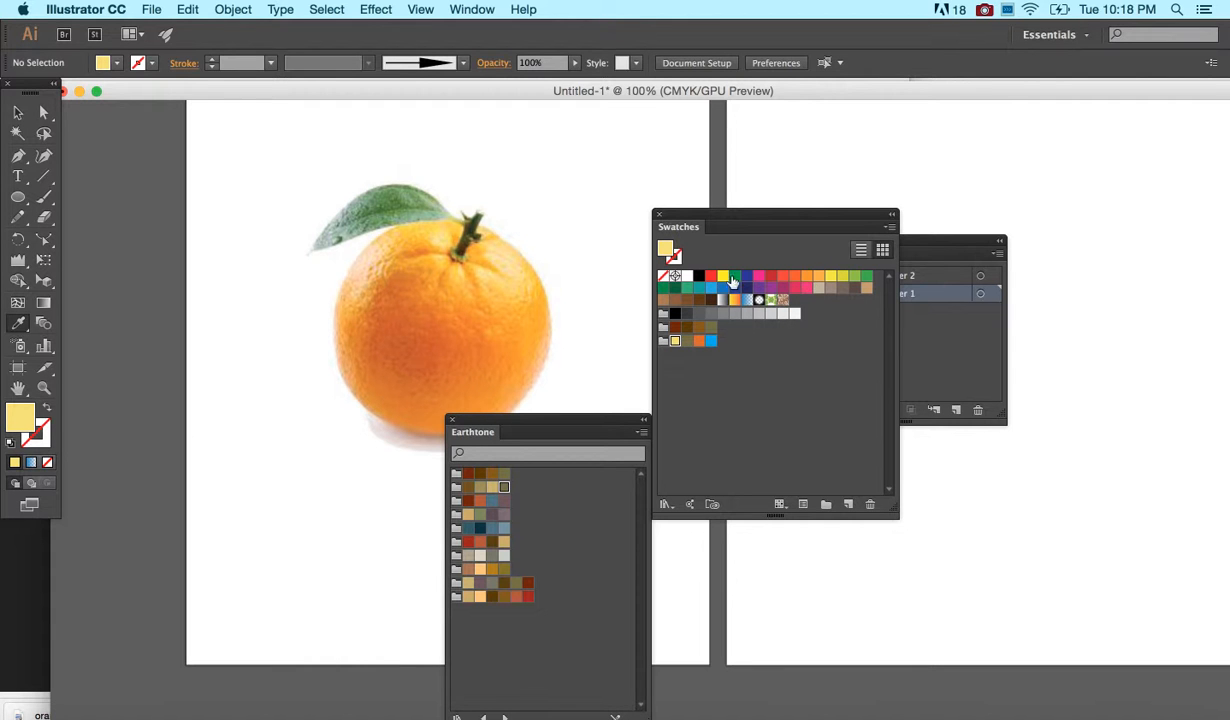
left_click(783, 299)
left_click(869, 504)
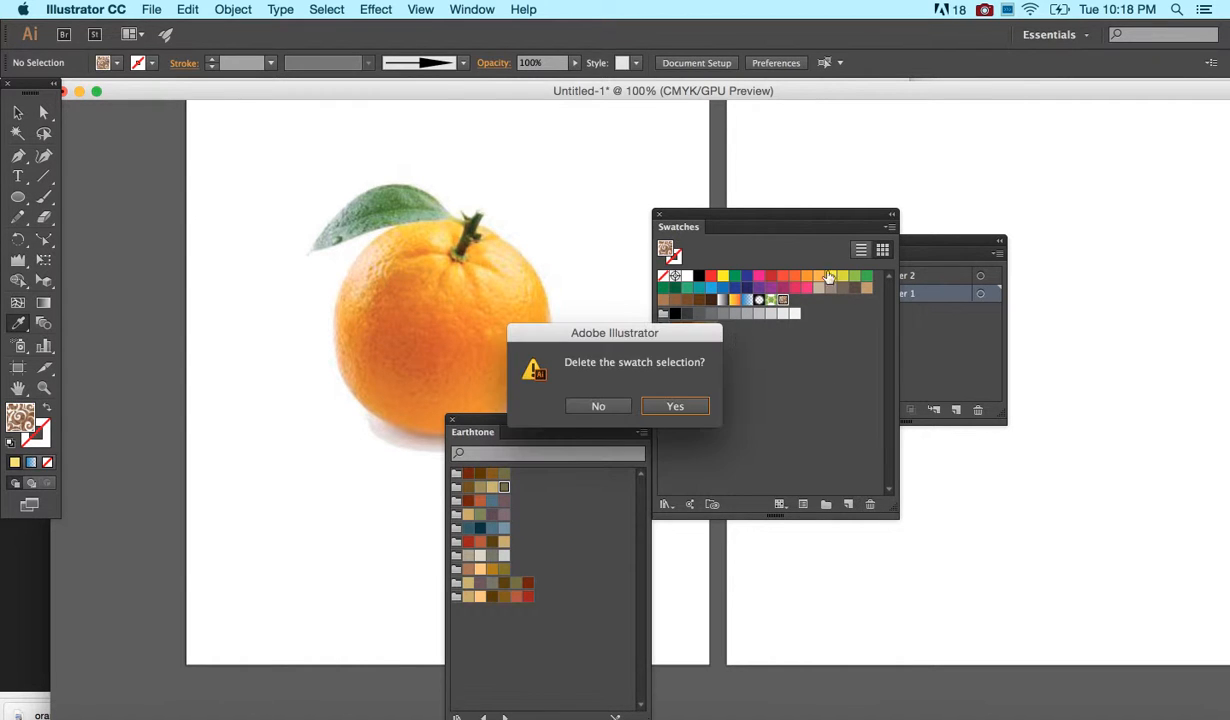
left_click(678, 403)
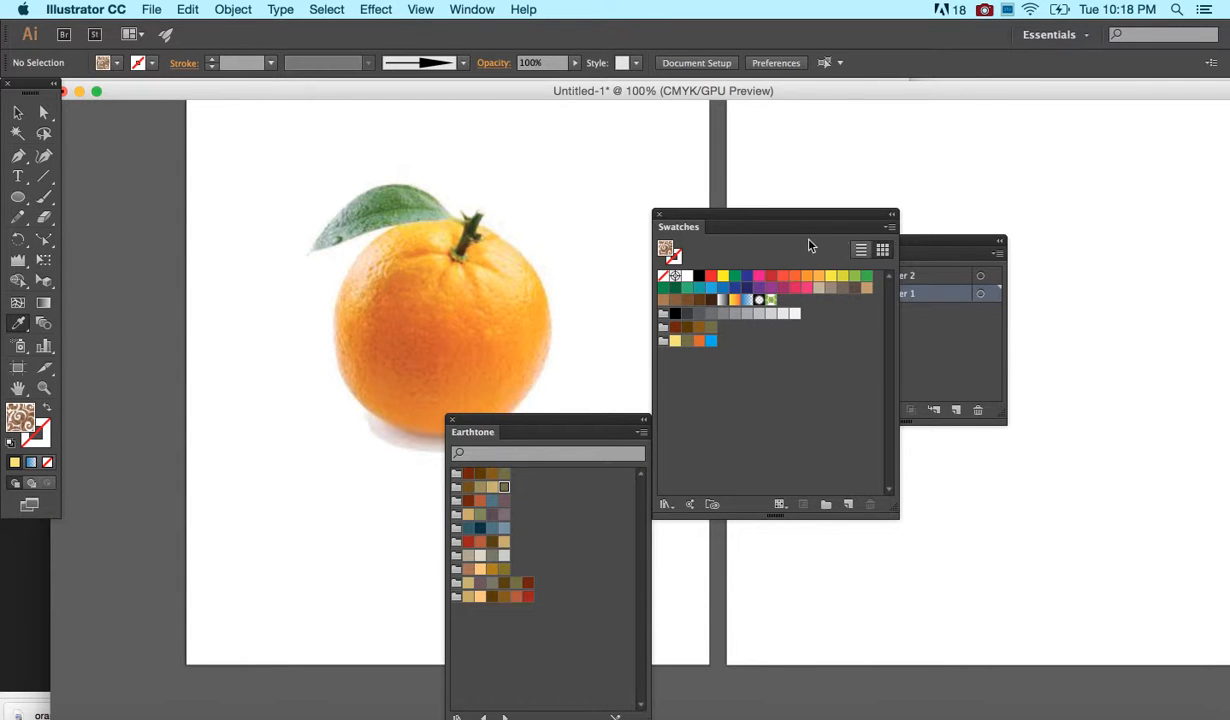
- Open the Basic Graphics_Dots pattern library and add a large black dot pattern to the swatches as the current fill
left_click(888, 228)
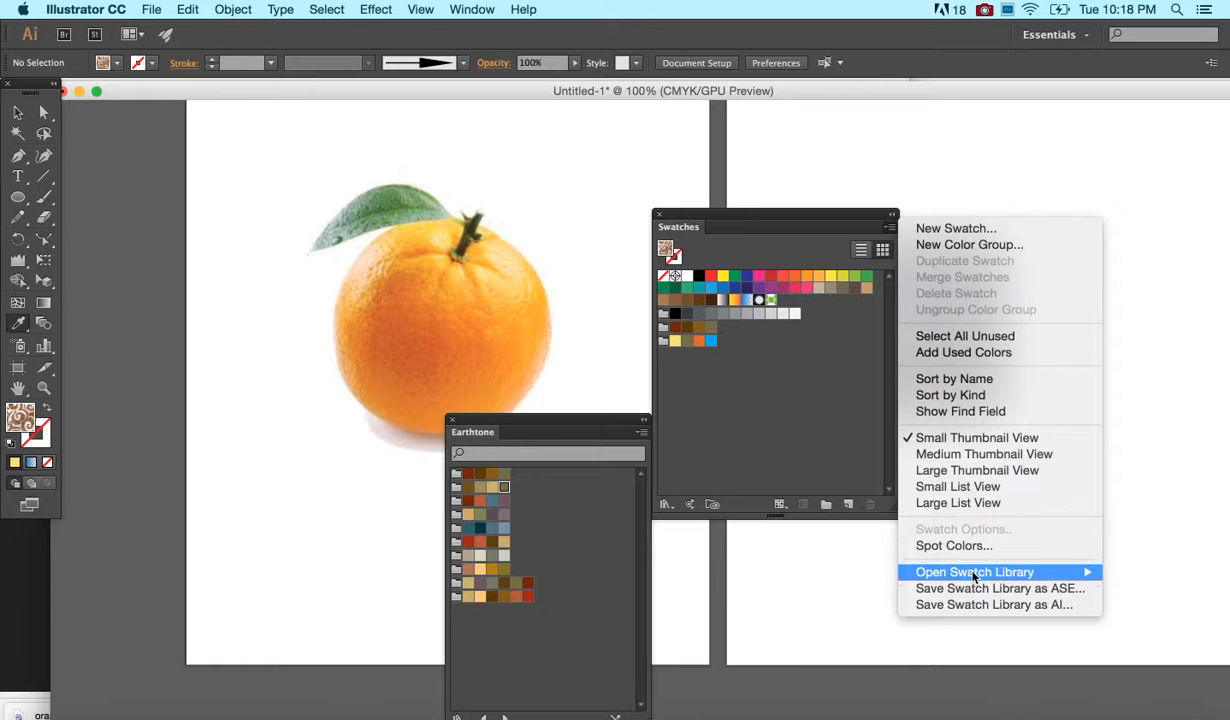
mouse_move(930, 572)
mouse_move(818, 566)
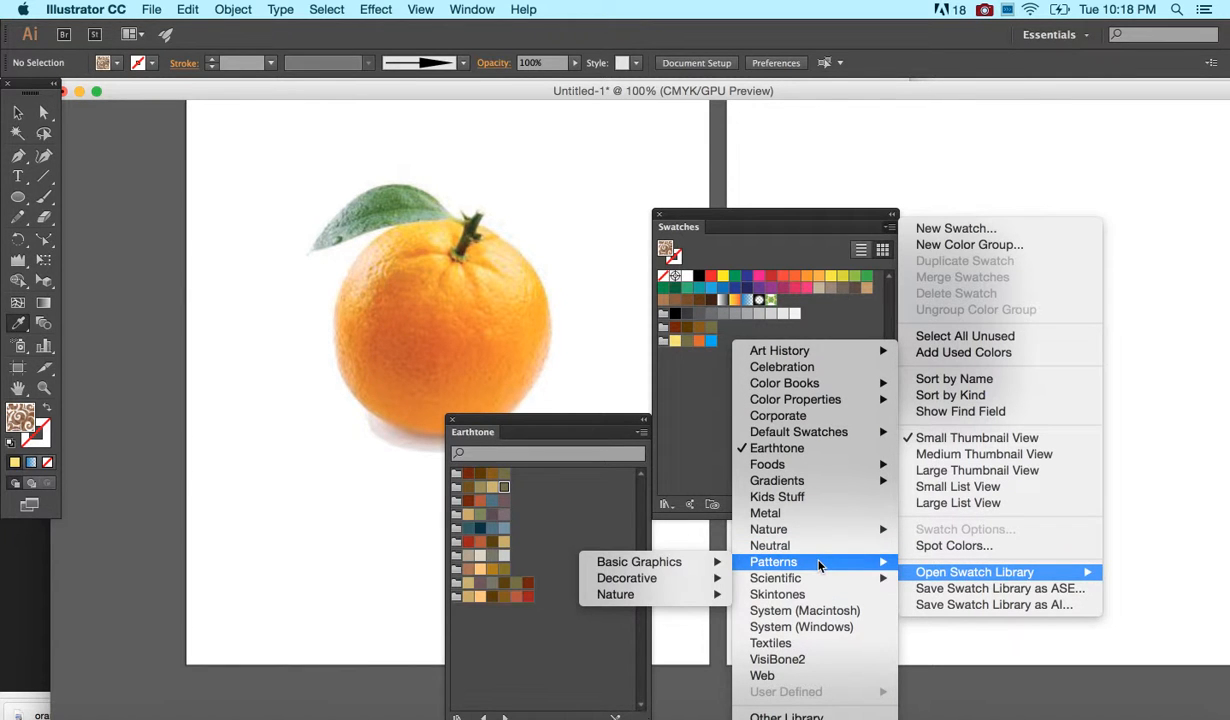
mouse_move(640, 562)
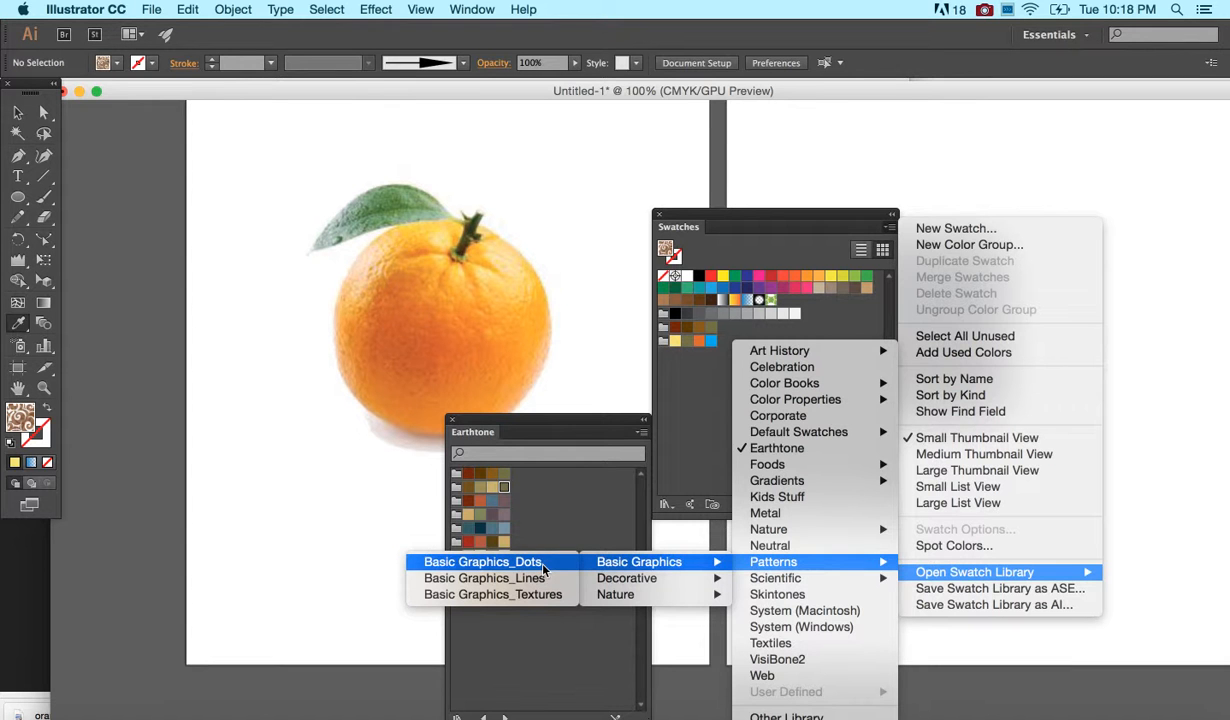
left_click(517, 562)
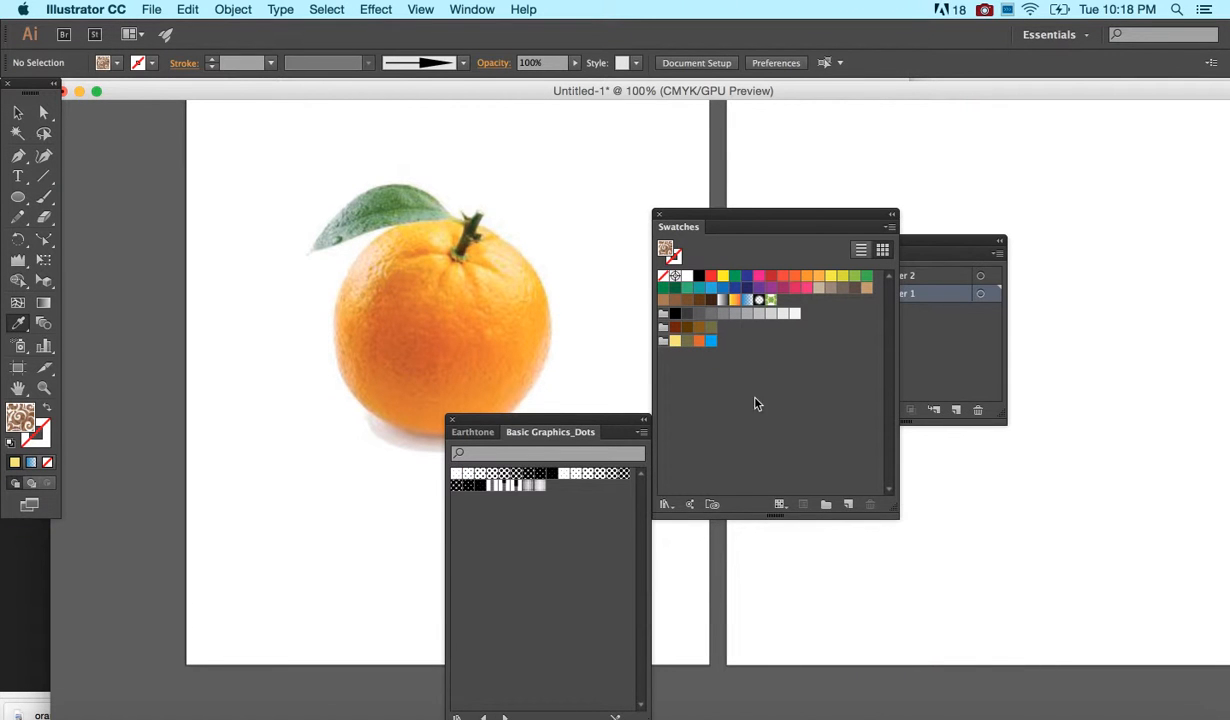
left_click(611, 472)
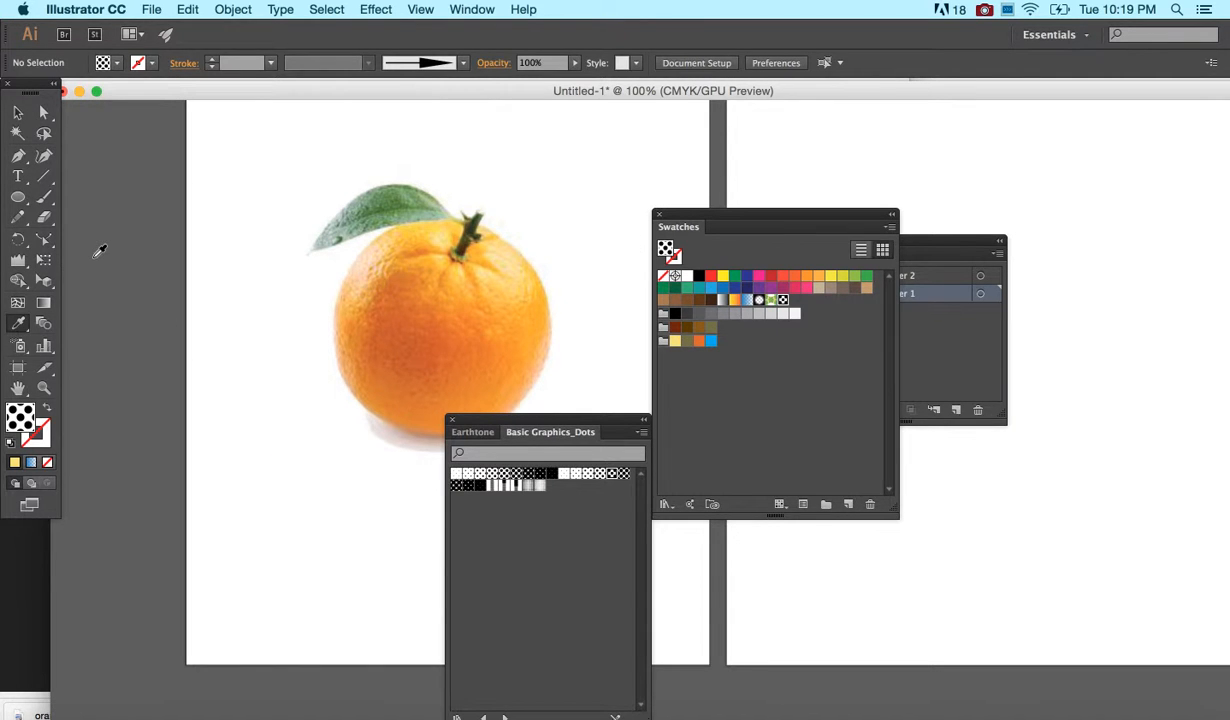
- Review the document's swatches as a named list, then return them to the thumbnail view
left_click_drag(697, 217, 754, 131)
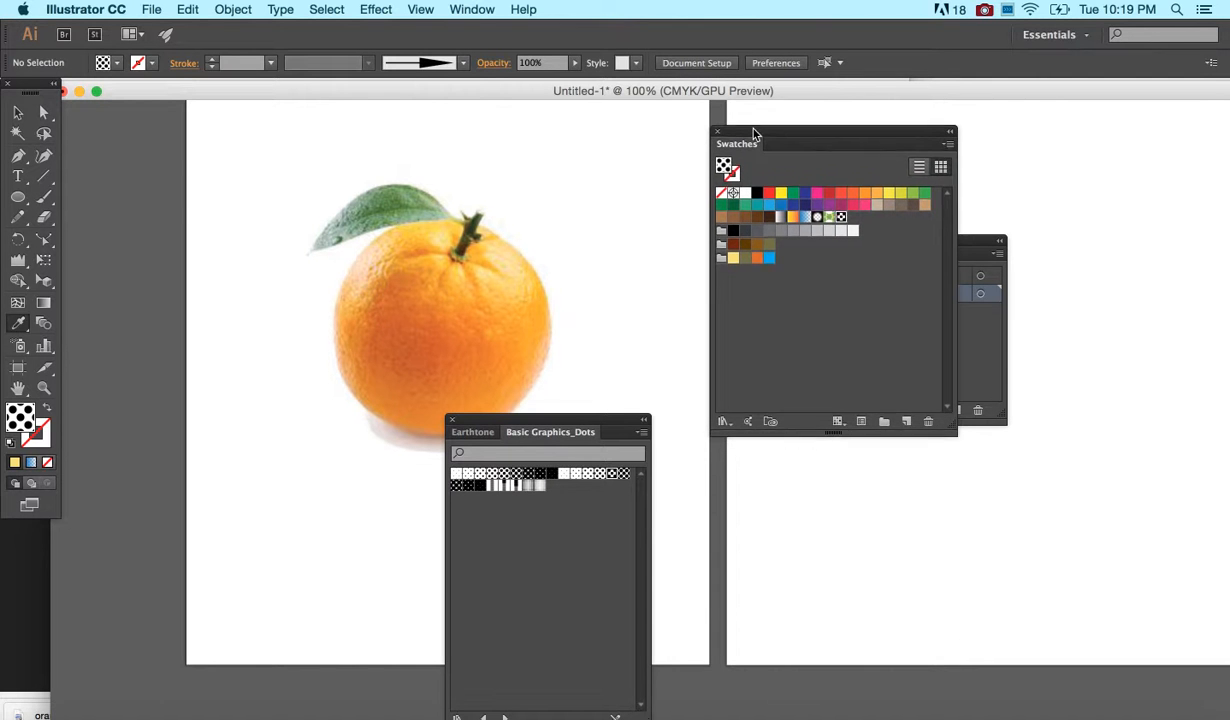
left_click(918, 167)
scroll(842, 345, "up", 10)
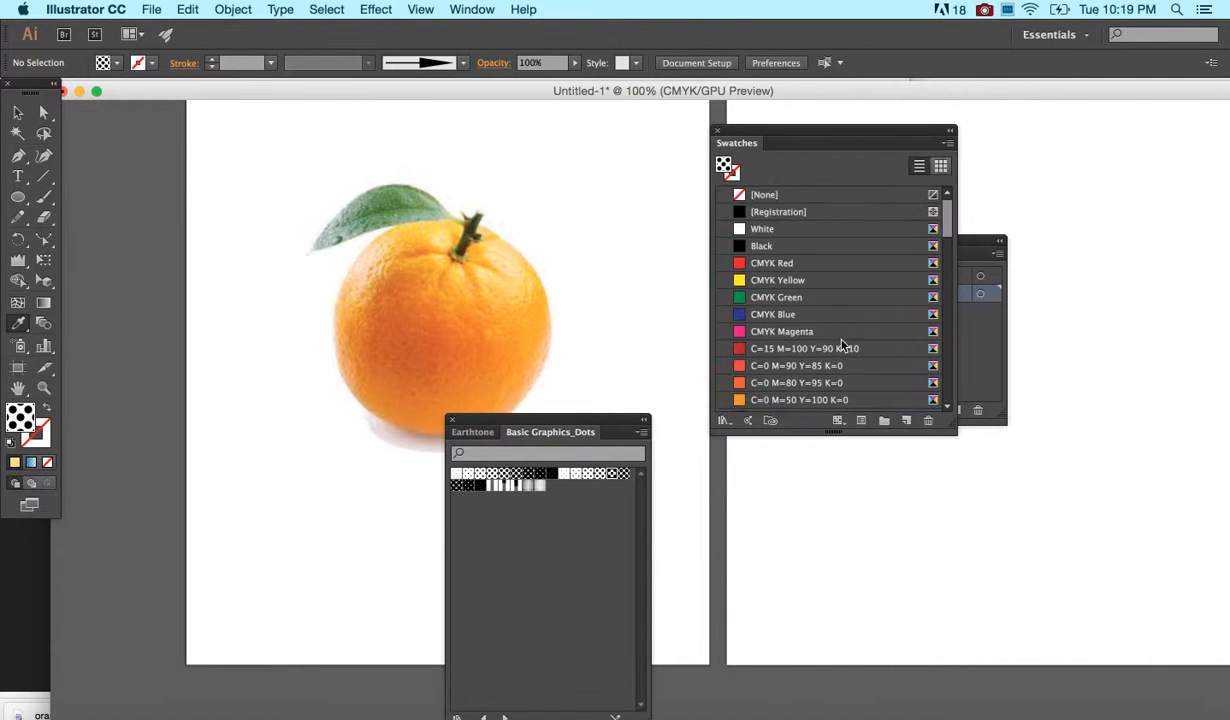
left_click(941, 168)
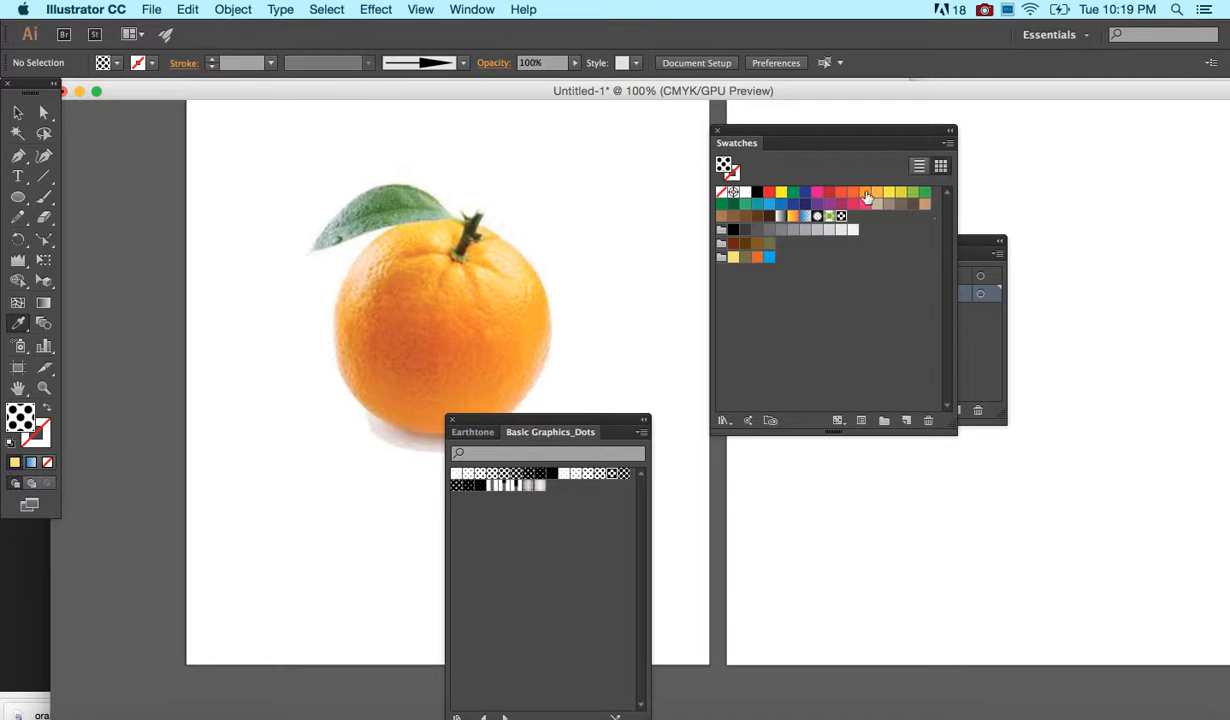
- Set the fill to the blue Linear gradient, dismiss the swatch libraries, and add a gradient stop at about 19%
left_click(43, 310)
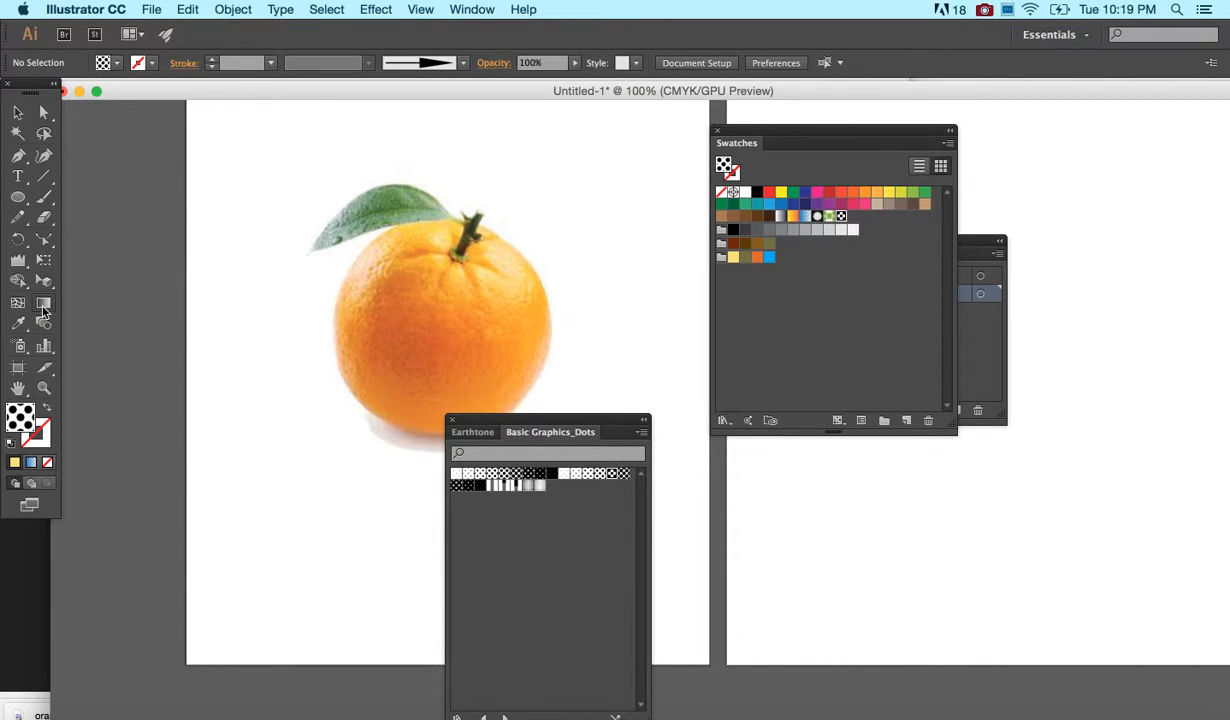
double_click(43, 310)
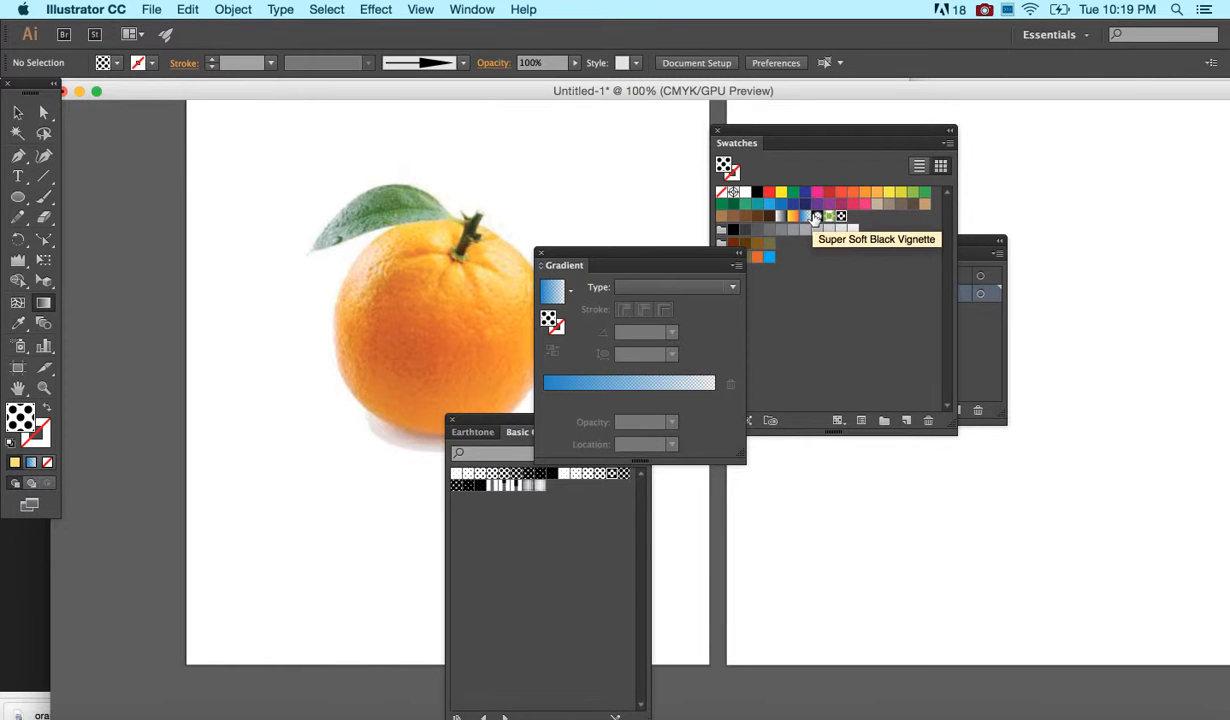
left_click(655, 283)
left_click(683, 302)
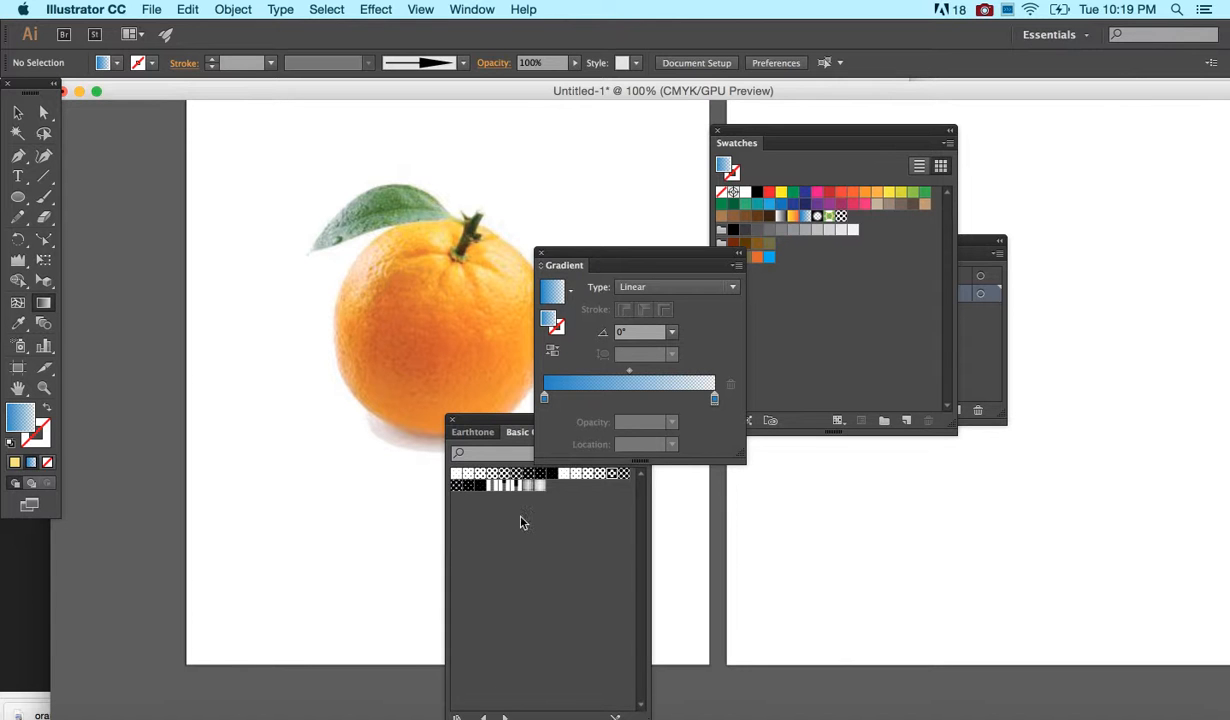
left_click(450, 420)
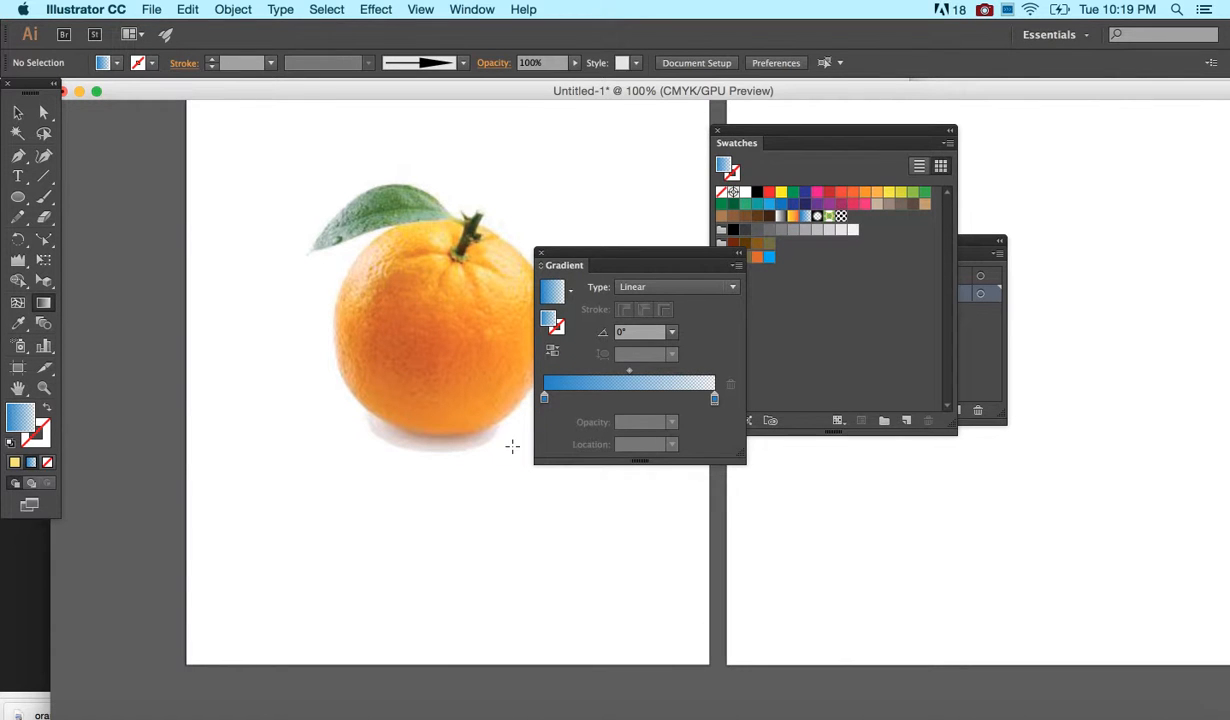
left_click(577, 397)
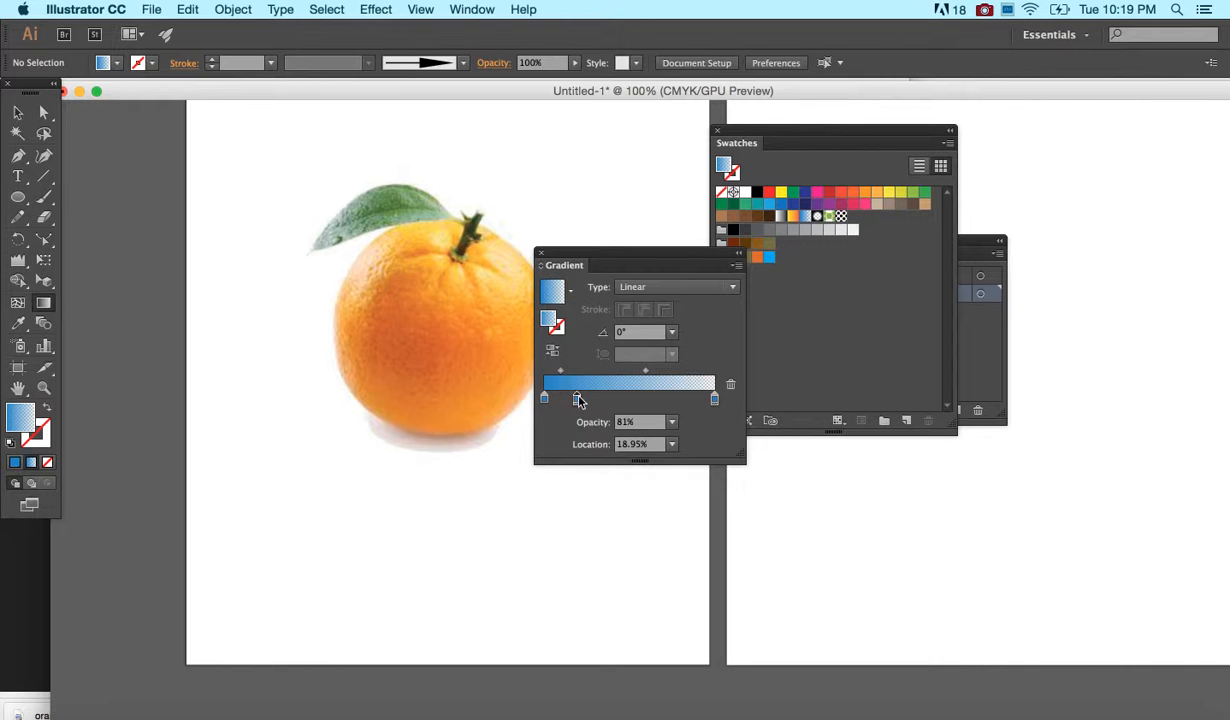
- Recolor the gradient stop at about 19% to green
double_click(577, 398)
left_click(607, 568)
left_click(594, 567)
left_click(700, 342)
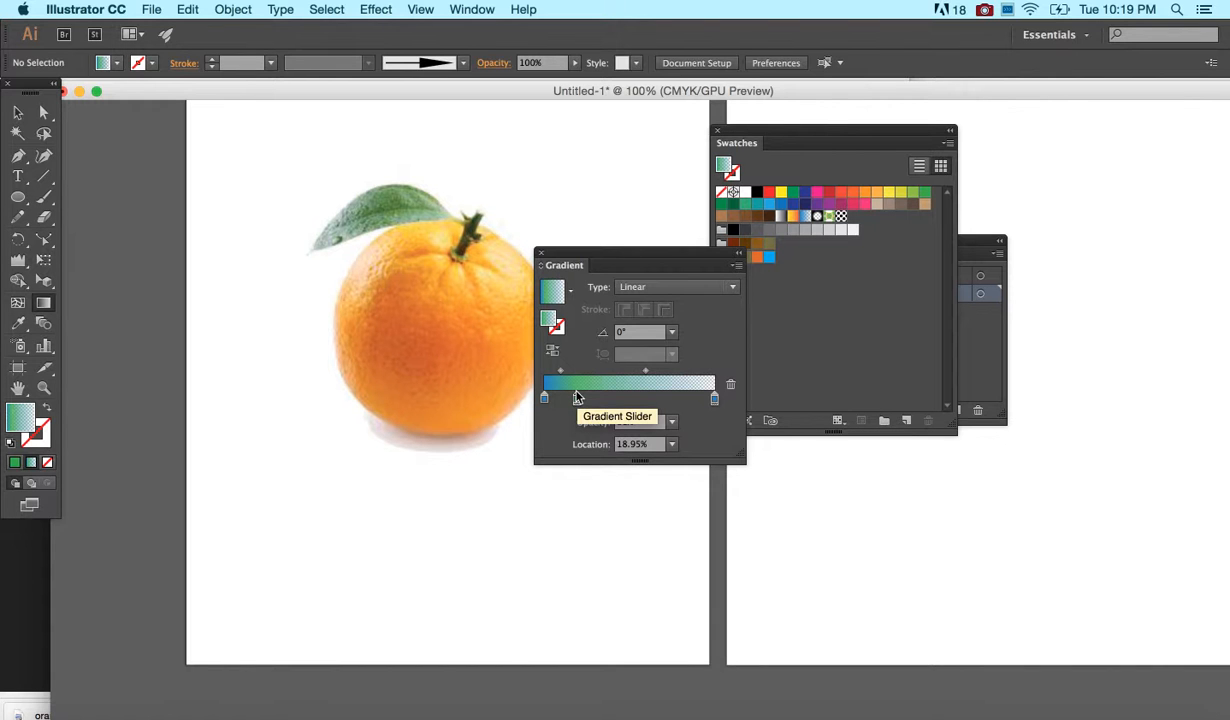
- Try 80% opacity on the gradient's end stop and restore it to 0%
left_click(714, 399)
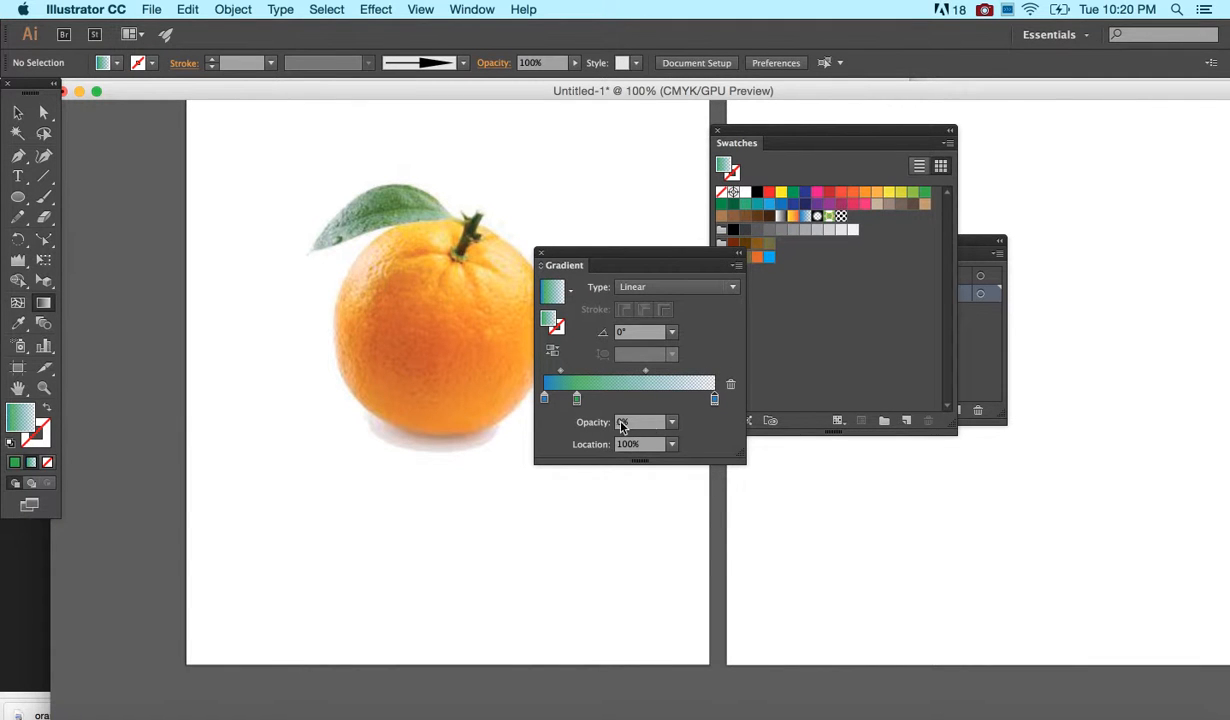
left_click(674, 425)
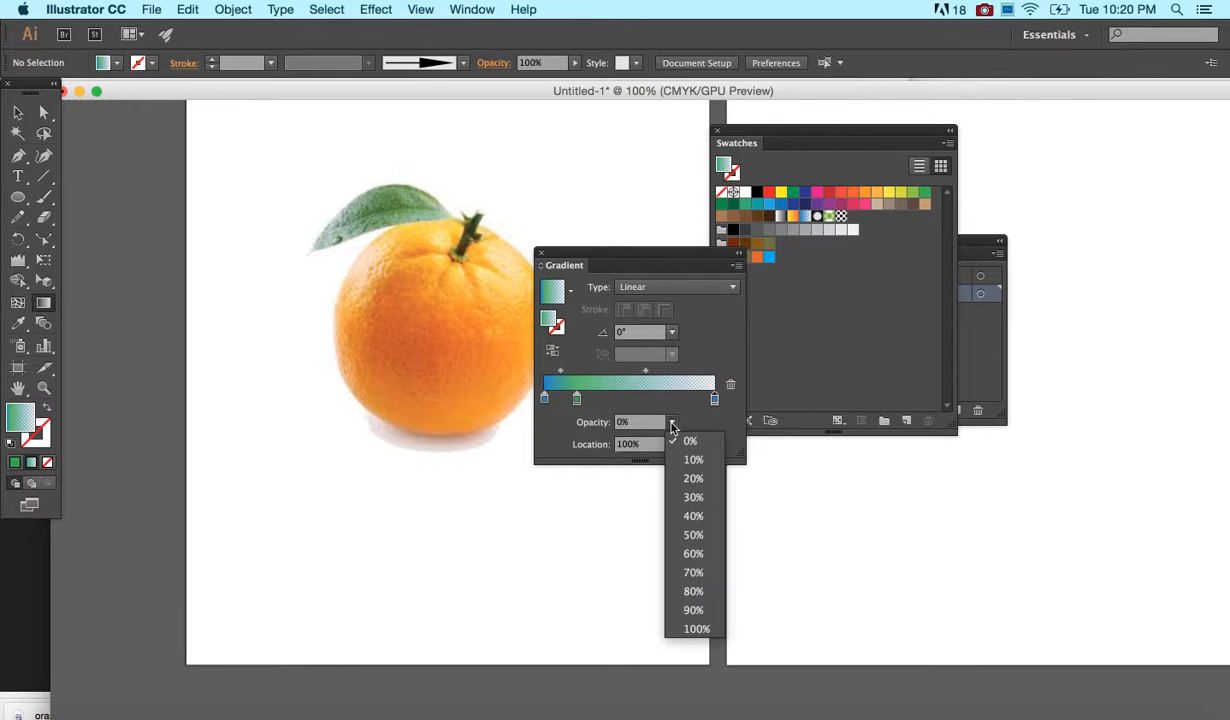
left_click(665, 574)
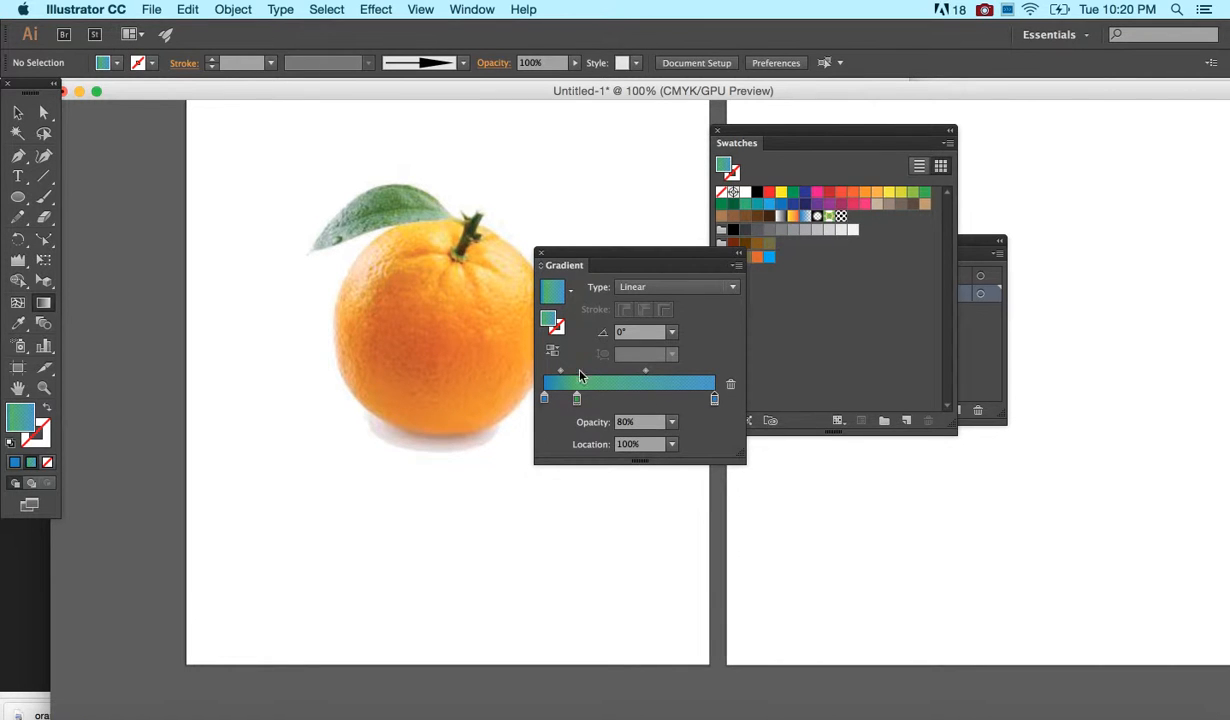
left_click(673, 425)
left_click(683, 438)
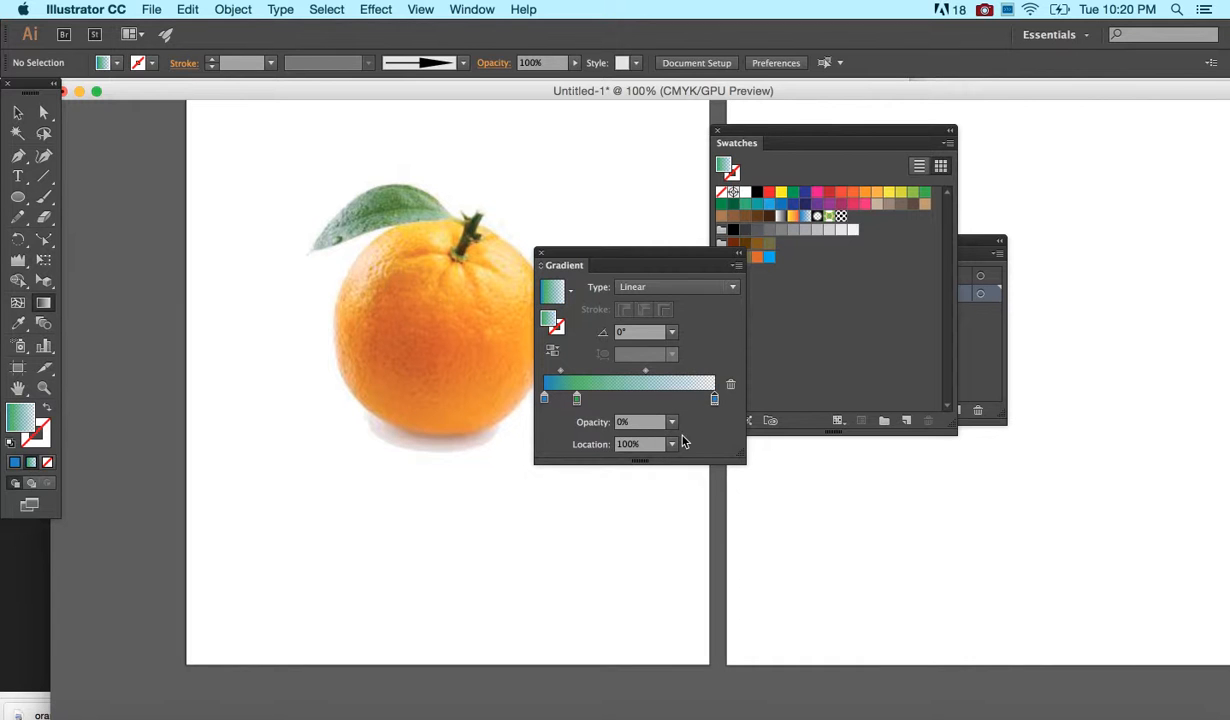
- Add a gradient stop at about 41% and make it yellow-green by lowering its cyan value to 32%
left_click(617, 401)
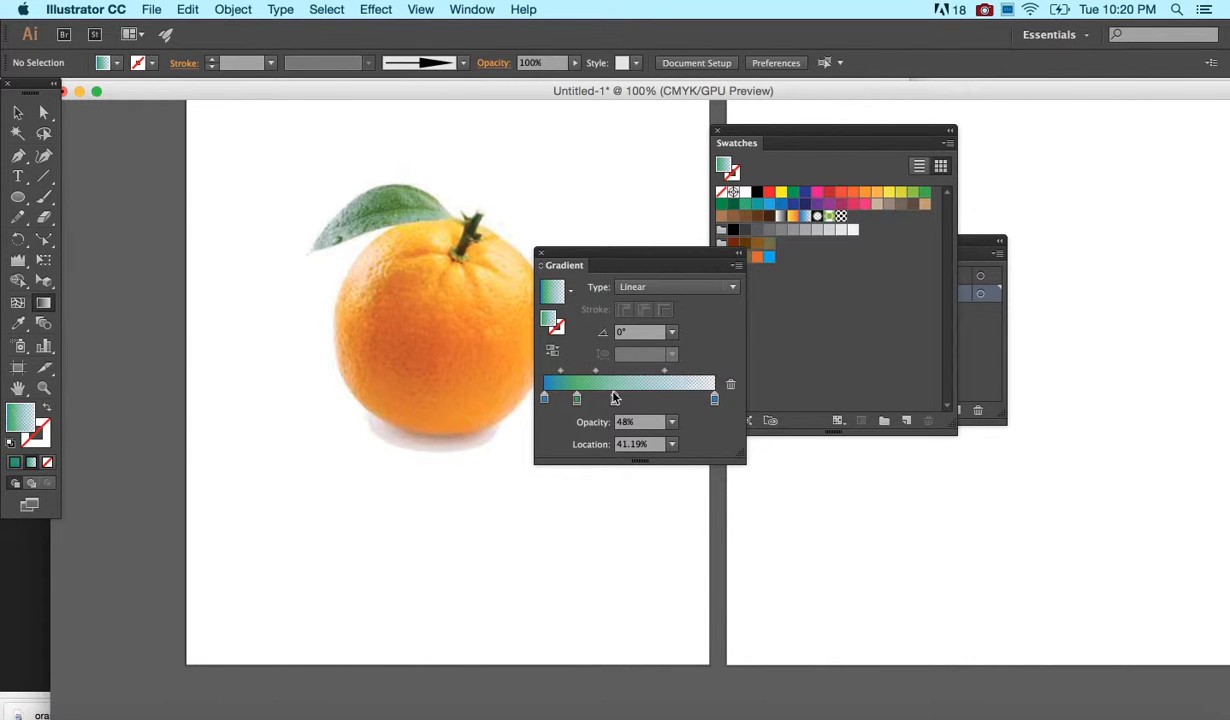
double_click(614, 399)
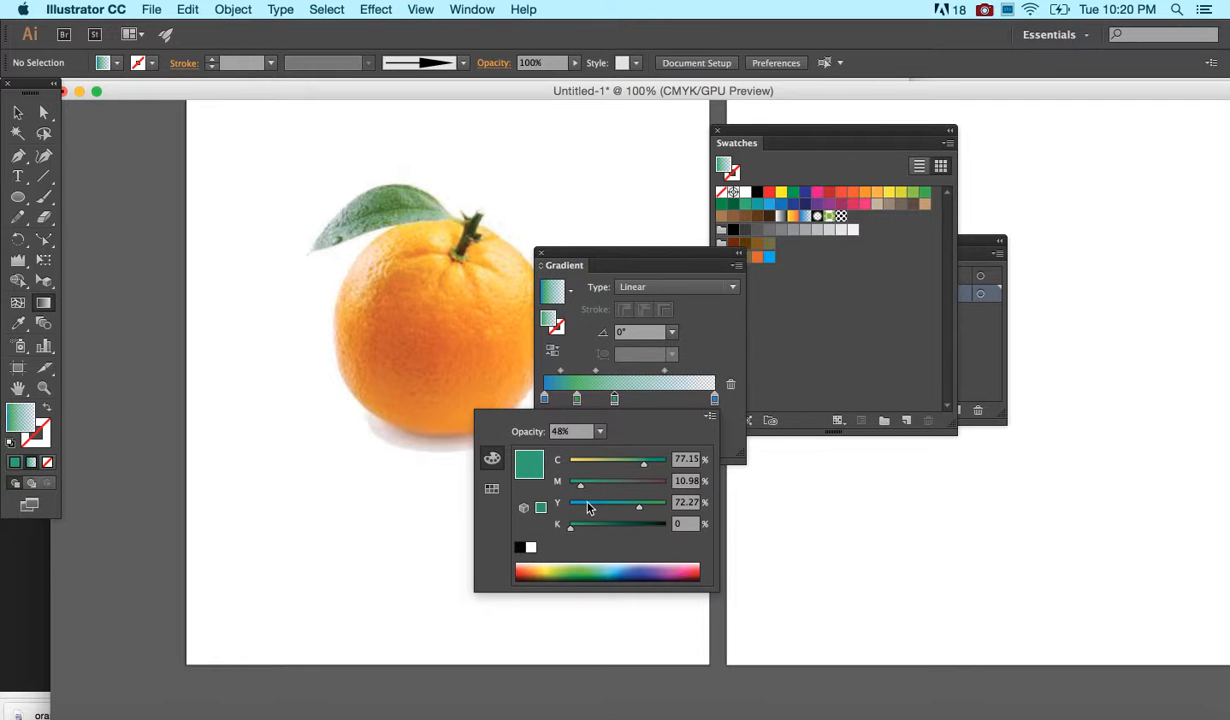
left_click_drag(643, 463, 603, 465)
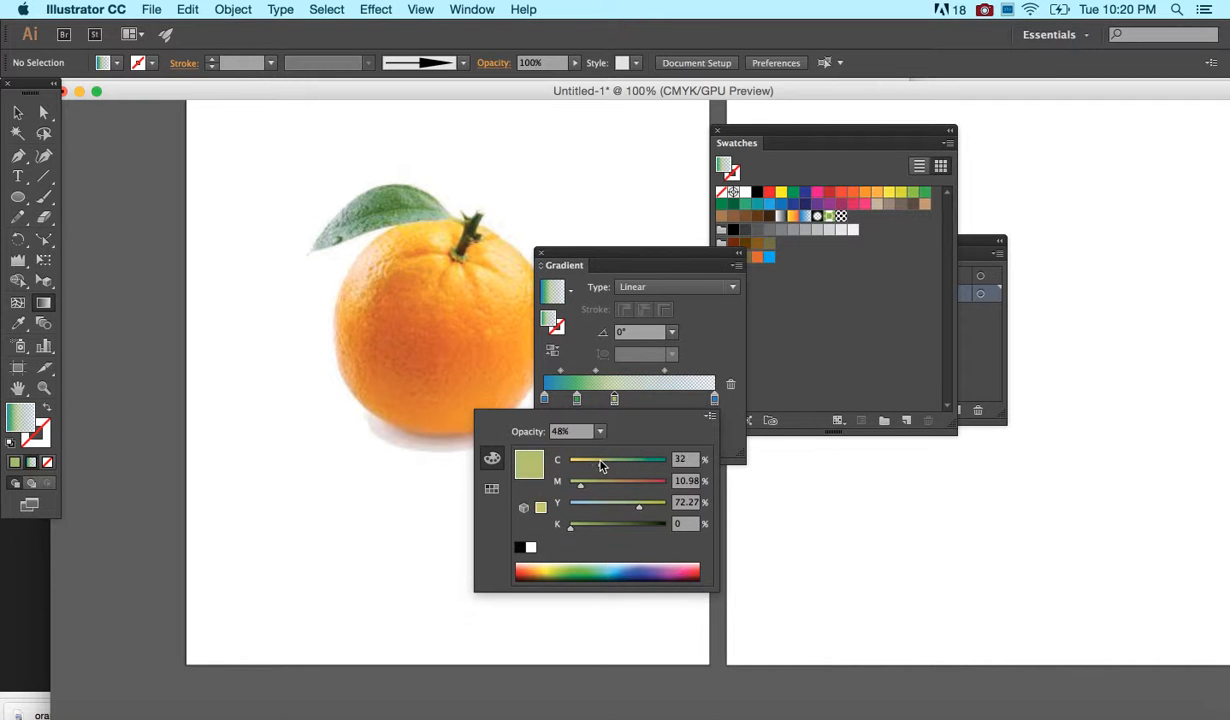
left_click(640, 251)
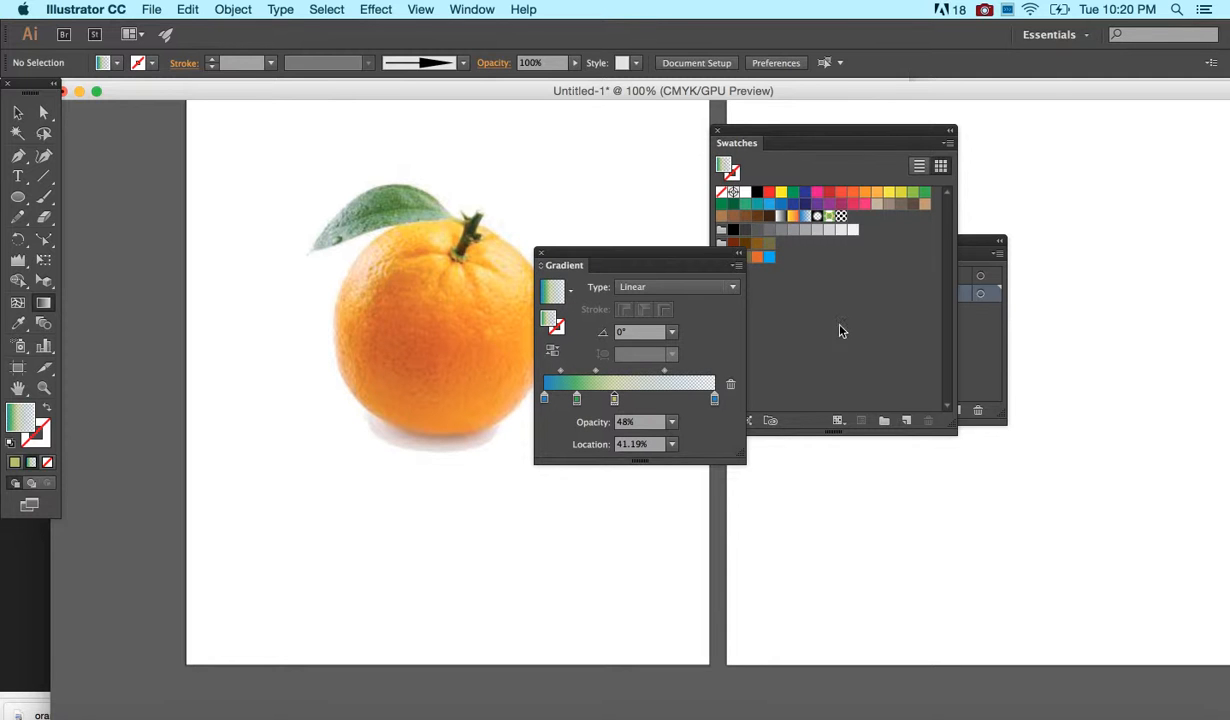
- Save the edited gradient to the swatches under the name New Gradient Swatch
left_click(948, 143)
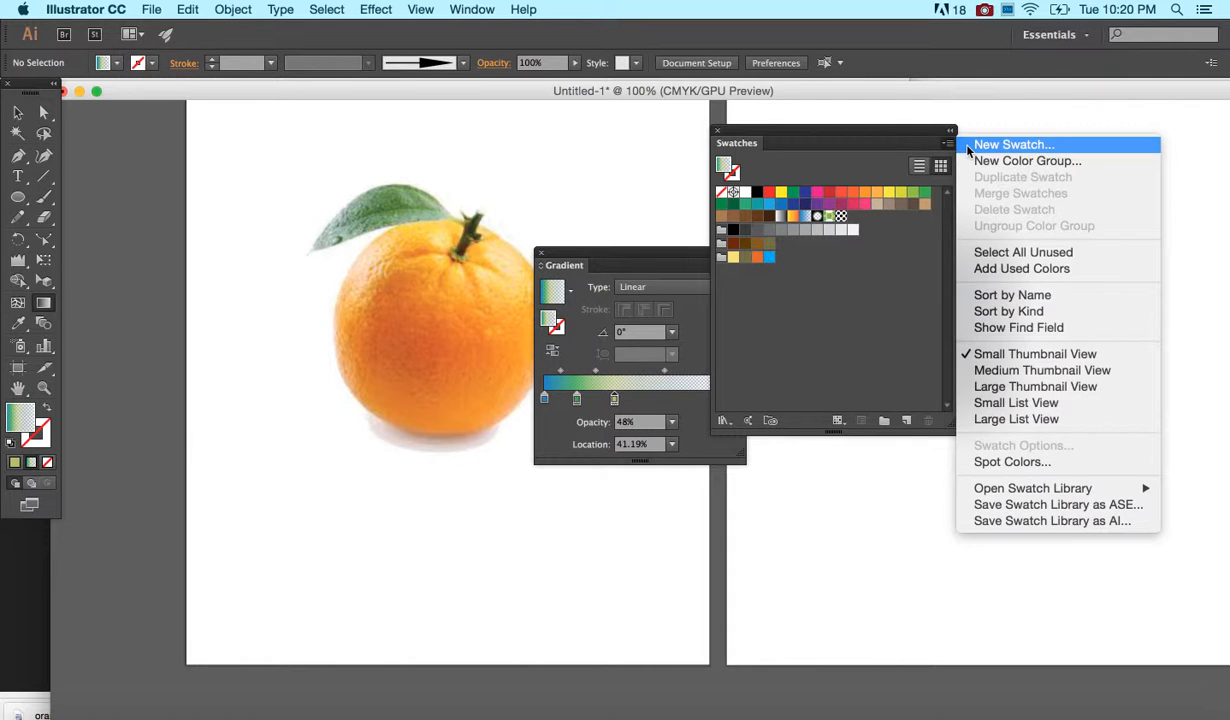
left_click(968, 145)
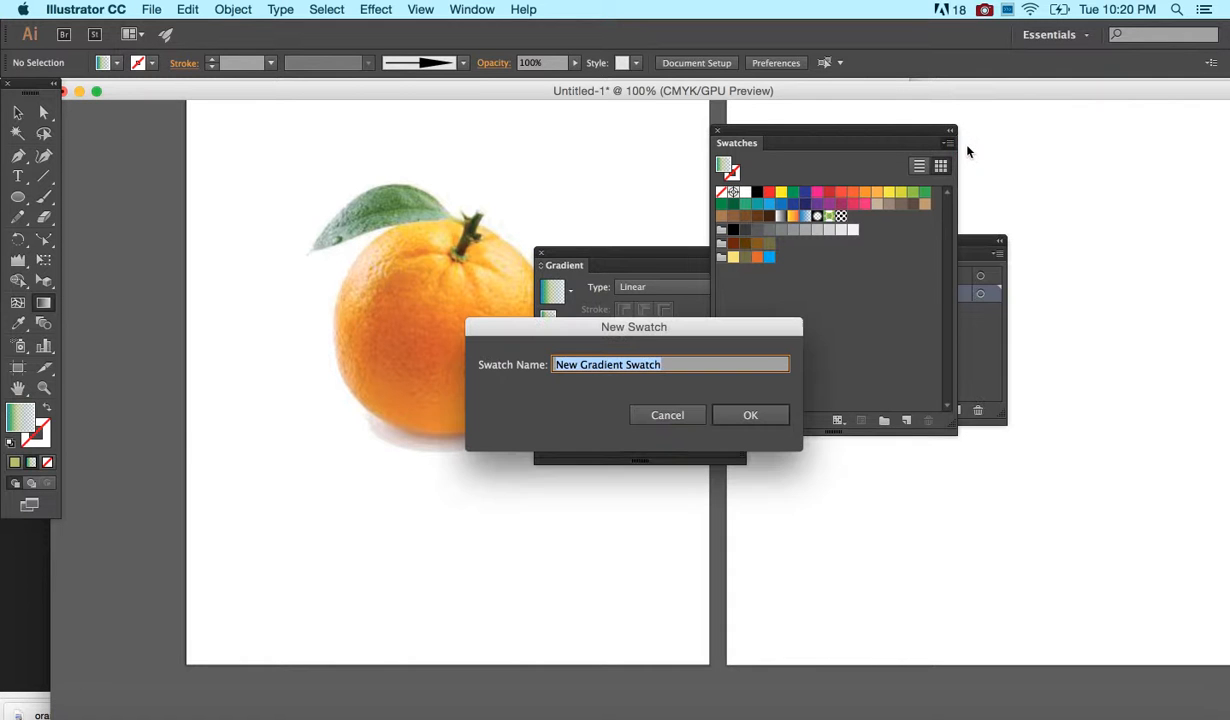
left_click(748, 416)
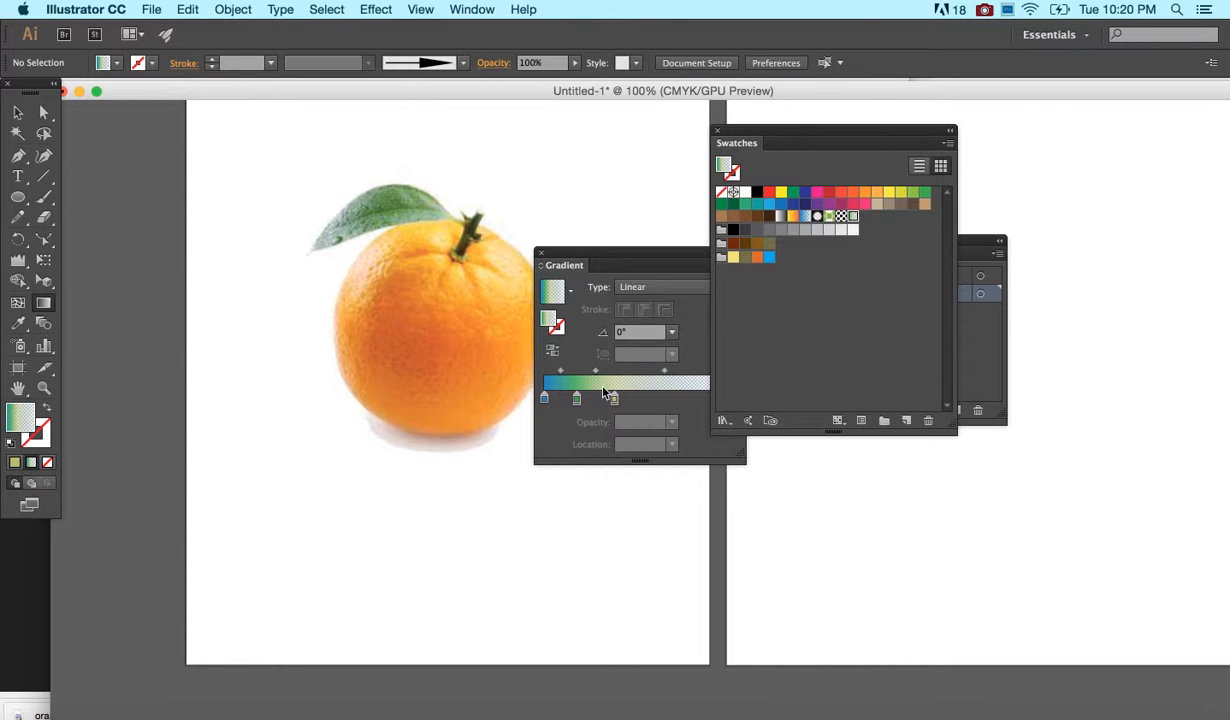
- Add an orange gradient stop at about 75% and save the result as a swatch named New Gradient Swatch copy
left_click(632, 399)
left_click_drag(632, 400, 671, 401)
double_click(671, 400)
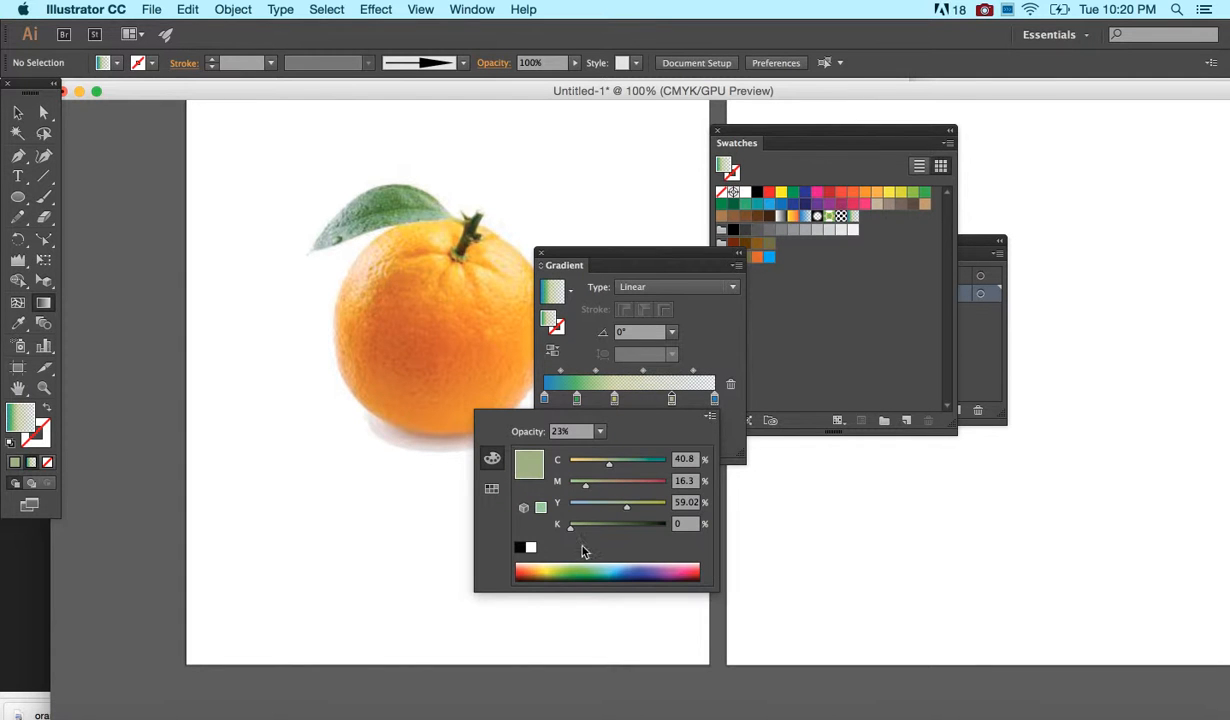
left_click(536, 564)
left_click(527, 568)
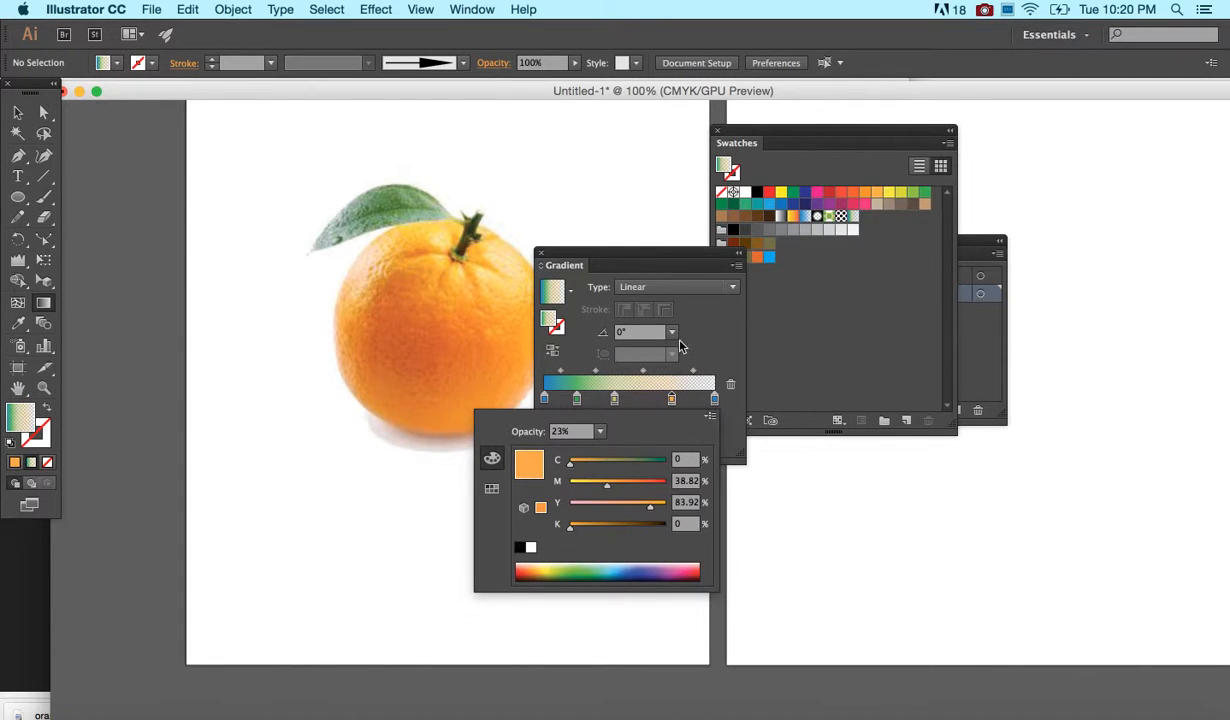
left_click(712, 309)
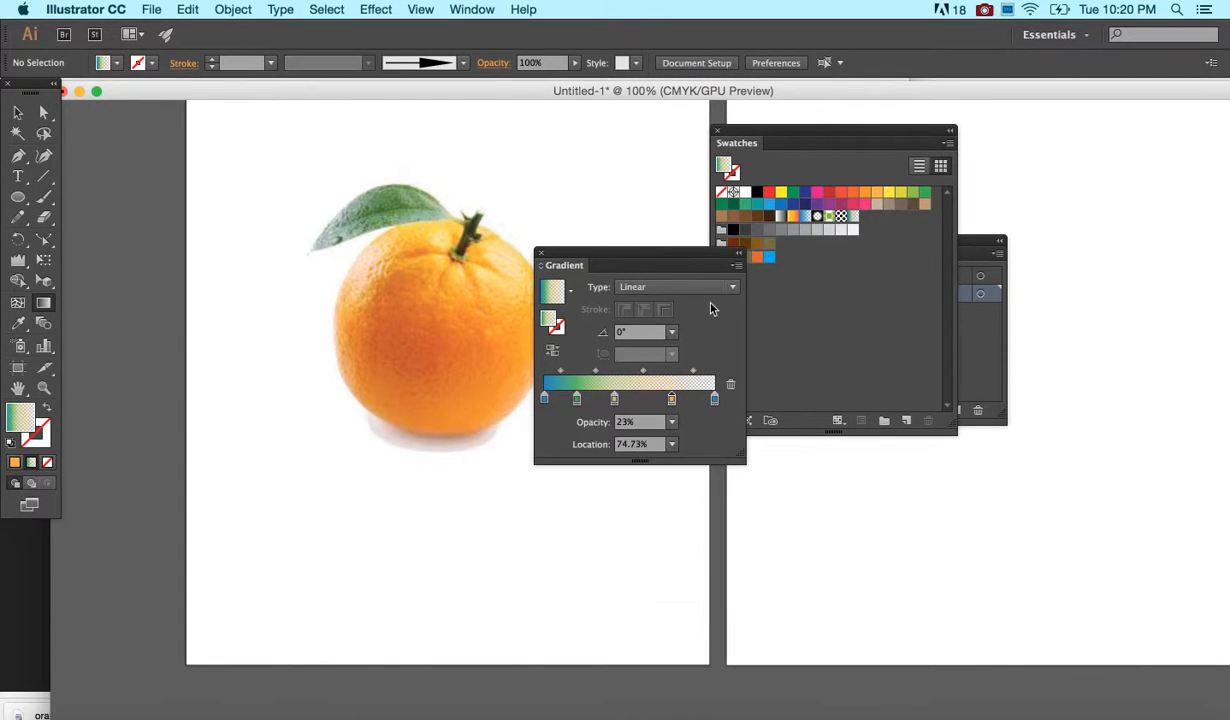
left_click(906, 422)
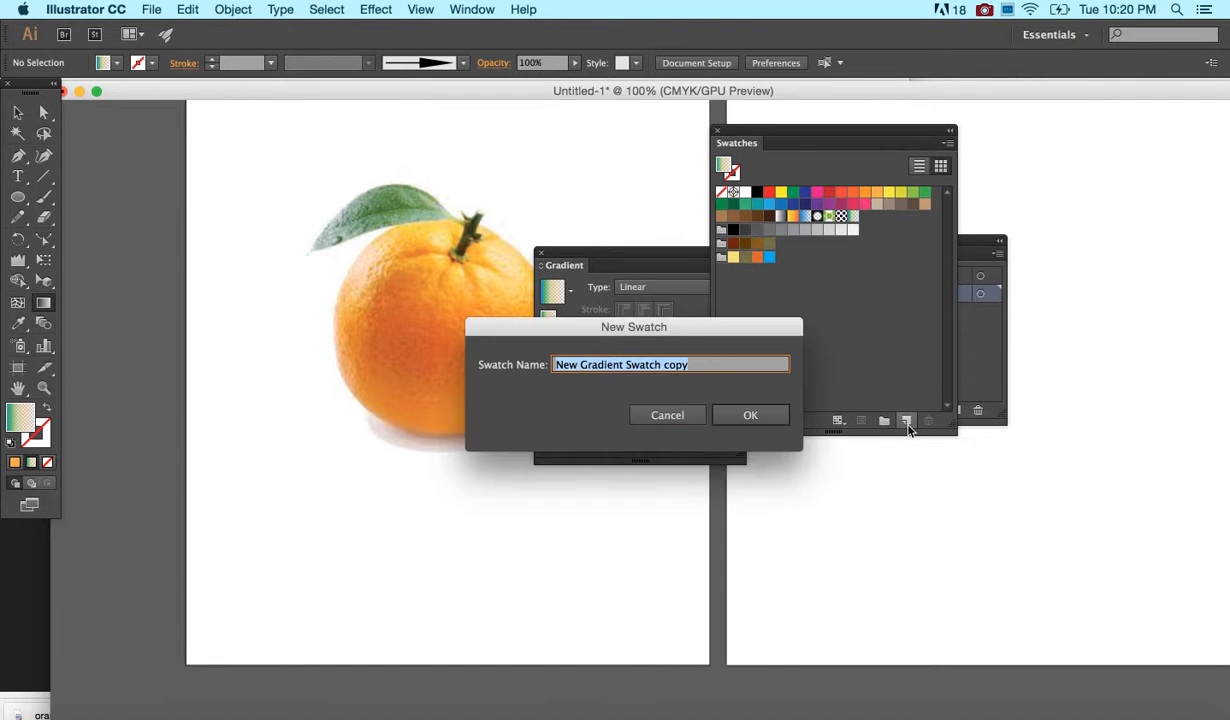
left_click(755, 419)
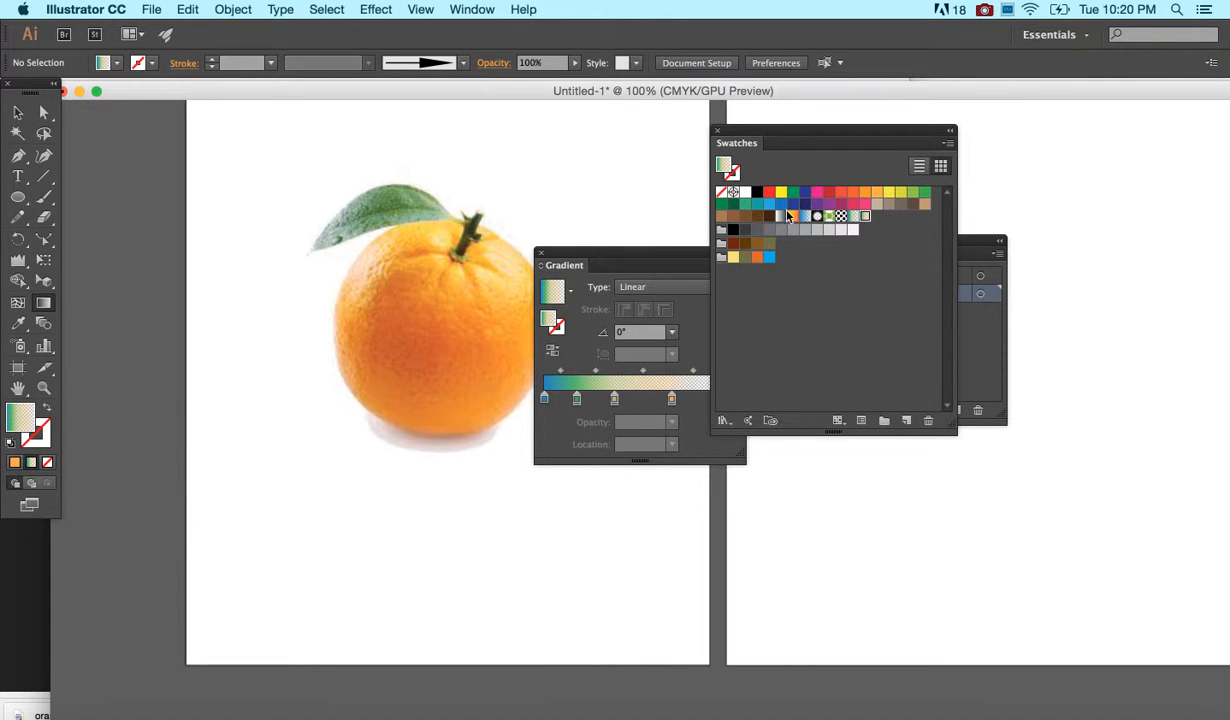
- Draw a large circle with the gradient fill below the orange, overlapping the photo's lower edge
left_click(15, 114)
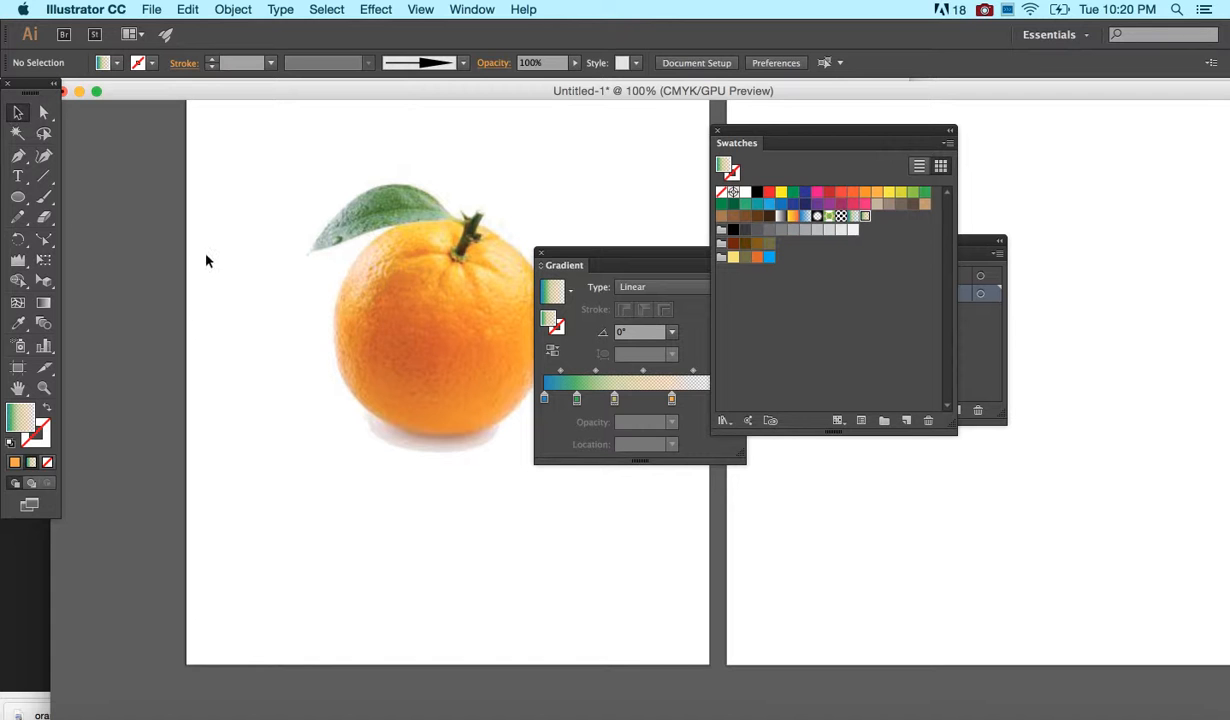
left_click(17, 197)
left_click_drag(233, 391, 483, 612)
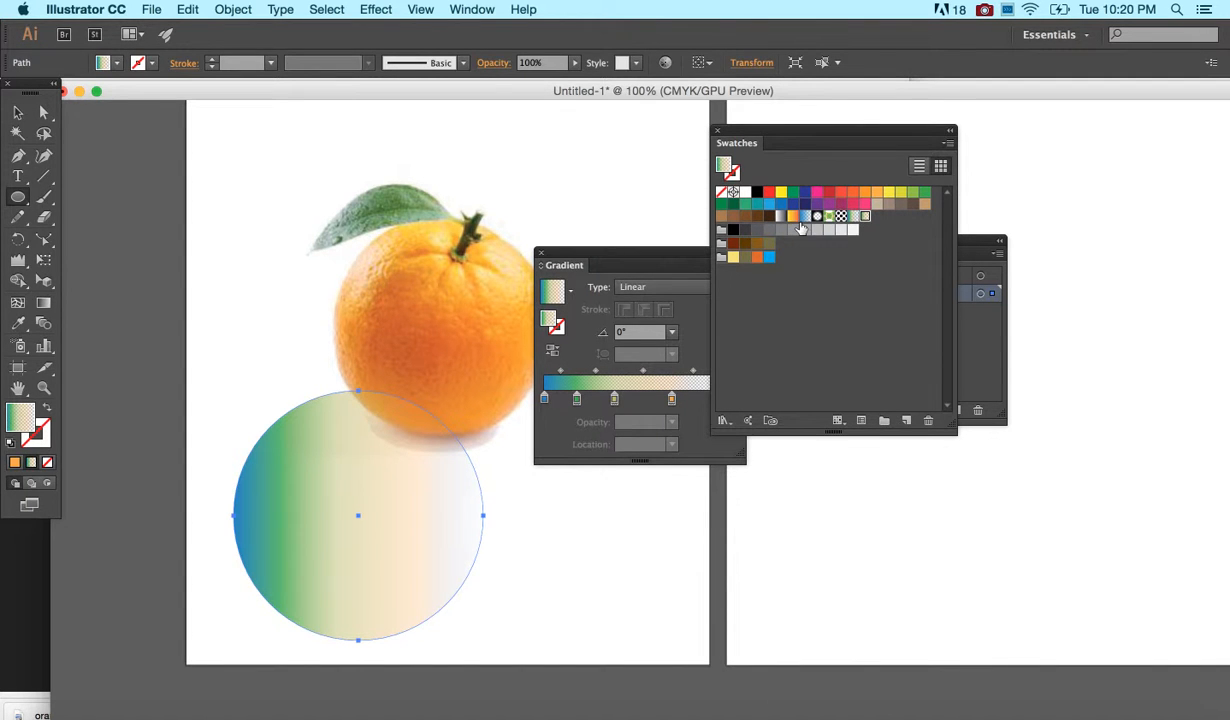
- Try the red C=15 M=100 Y=90 K=10 swatch on the circle, restore its gradient fill, and view the available fill swatches
left_click(828, 193)
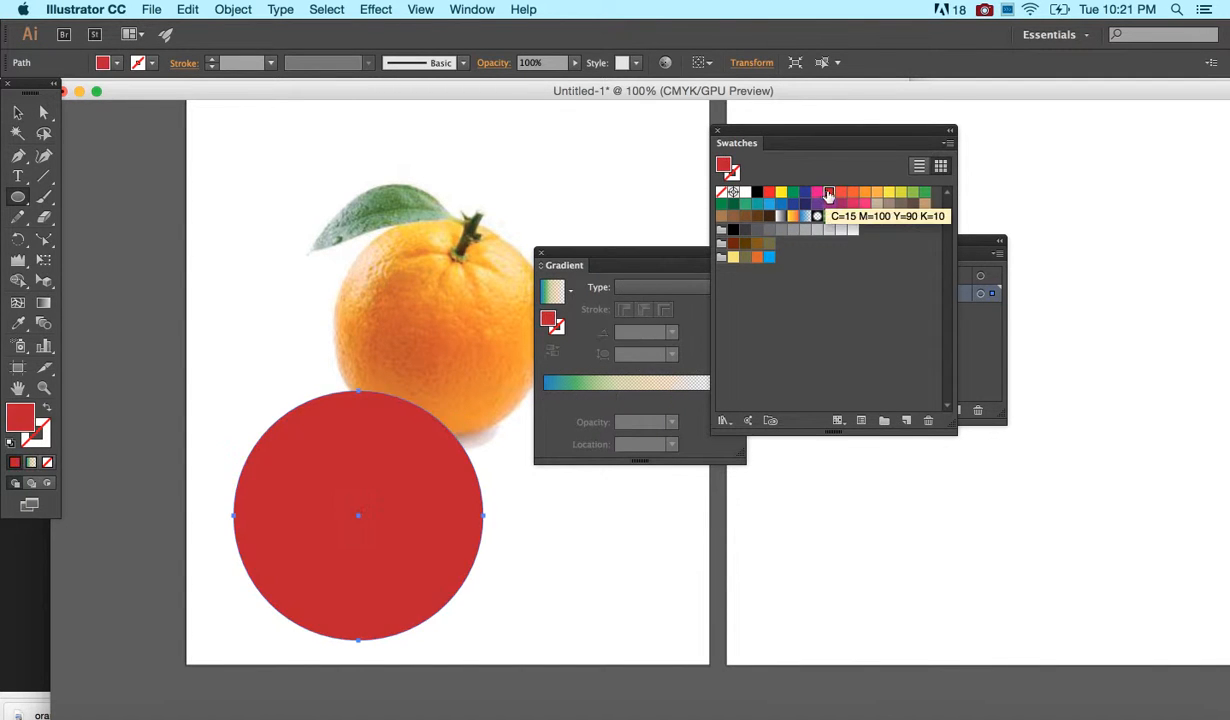
left_click(836, 216)
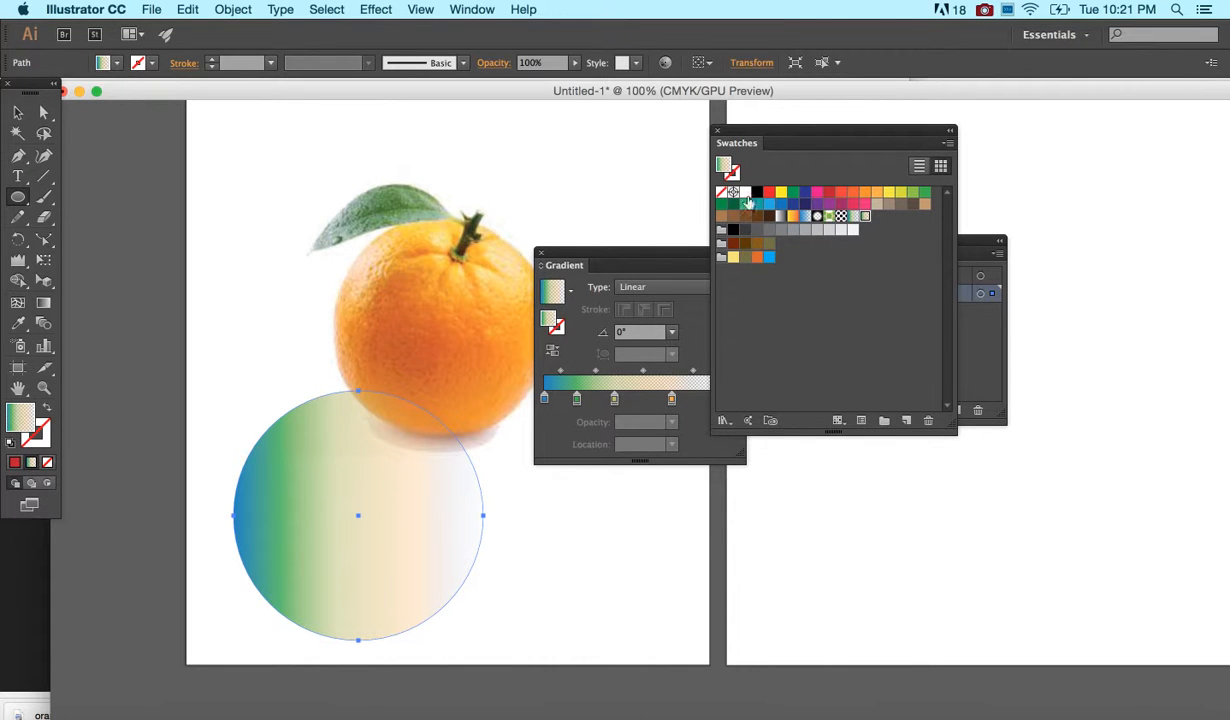
left_click(116, 63)
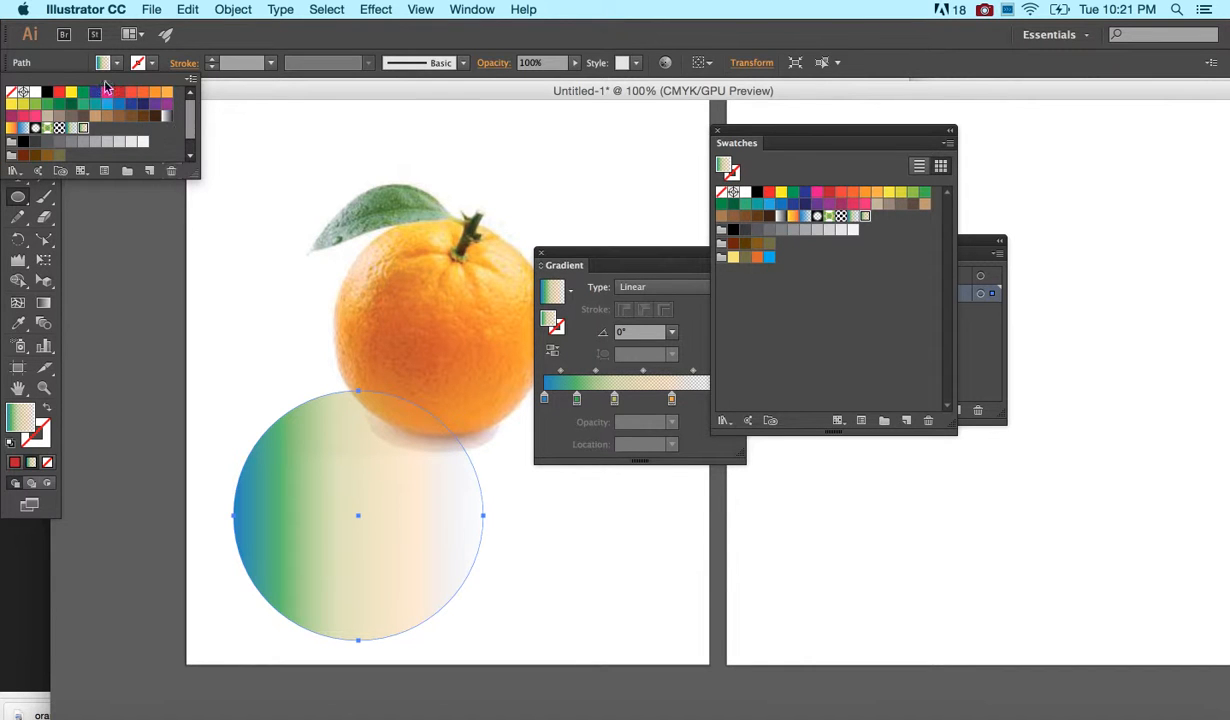
left_click(243, 190)
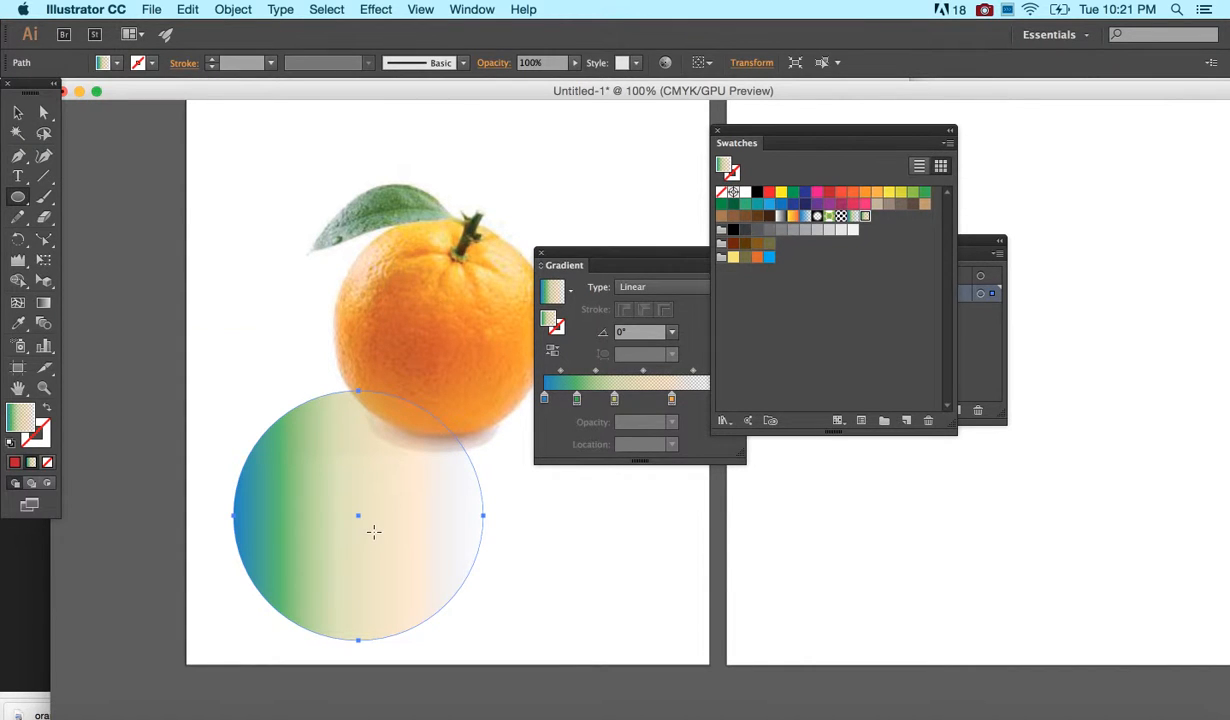
- Lower the gradient circle's opacity to 20% and deselect it
left_click(18, 112)
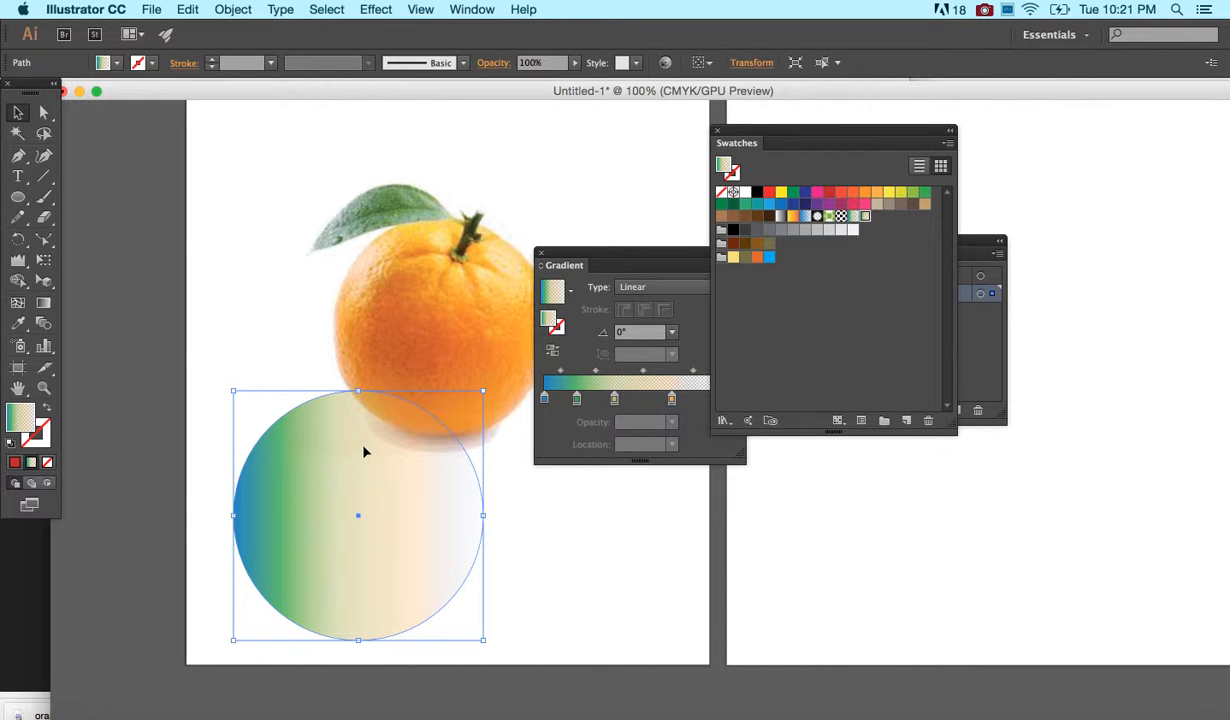
left_click(575, 63)
left_click_drag(576, 76, 517, 81)
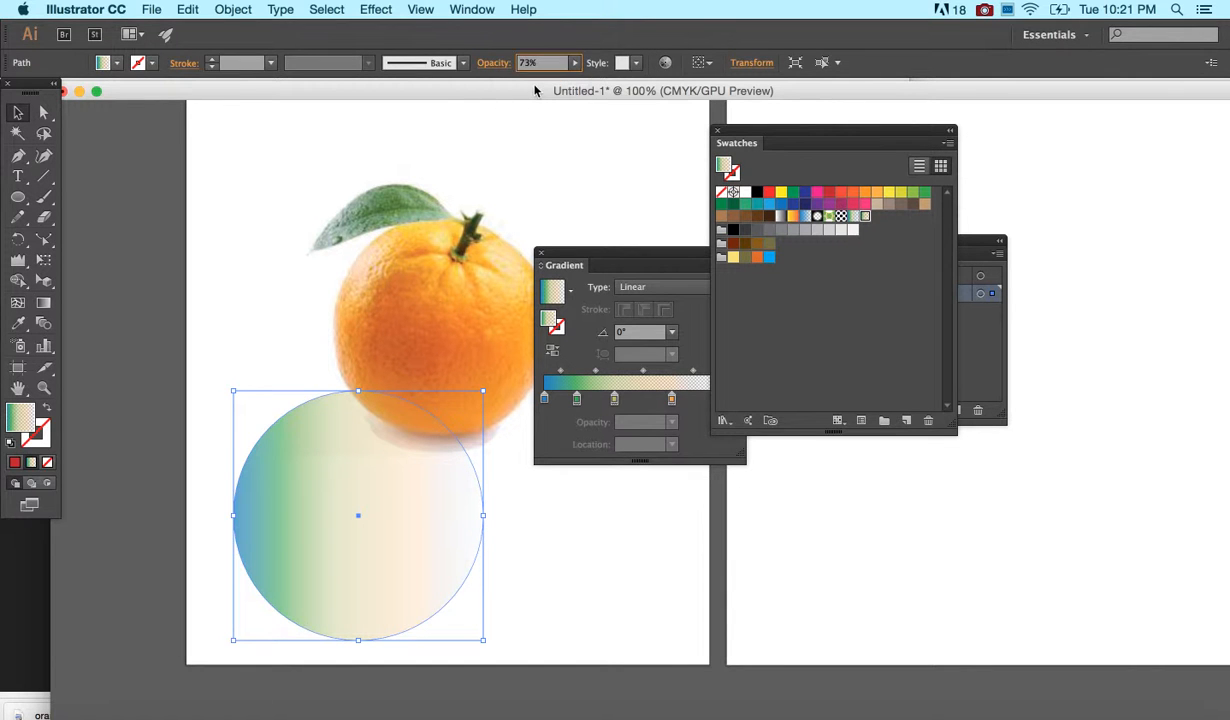
left_click(526, 63)
type("20")
key("Return")
left_click(253, 251)
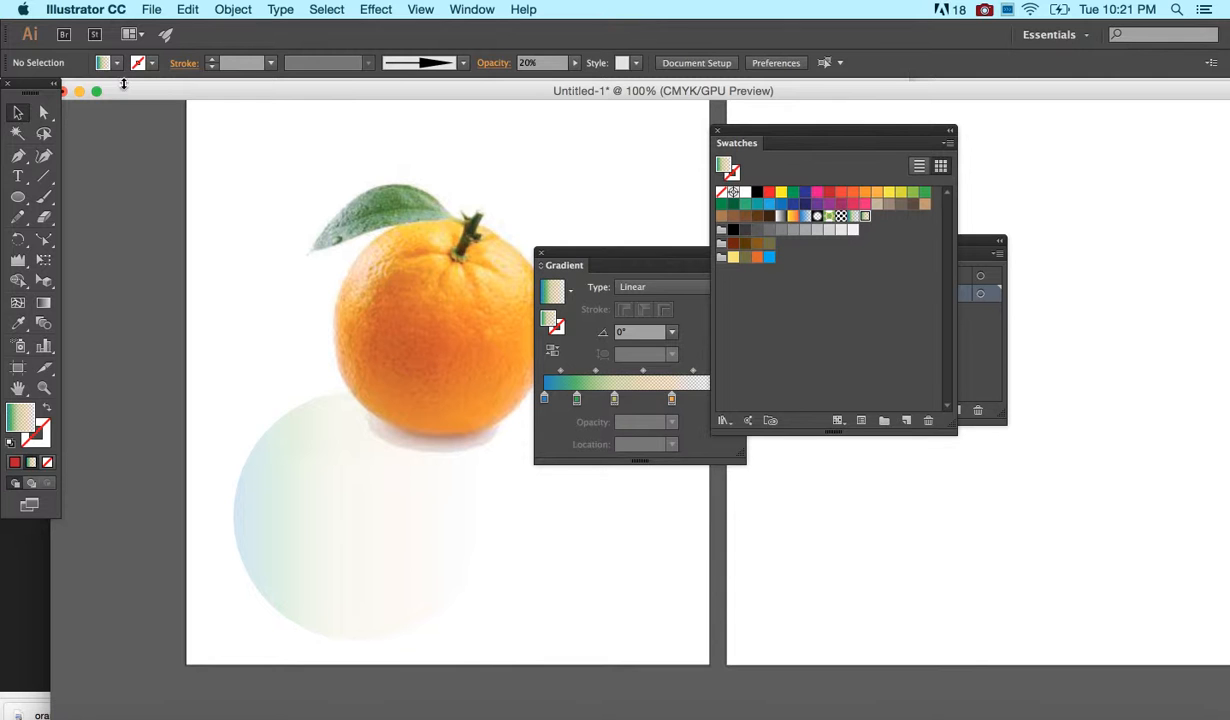
- Swap the gradient to the stroke and set the fill to the red color D34646
left_click(49, 411)
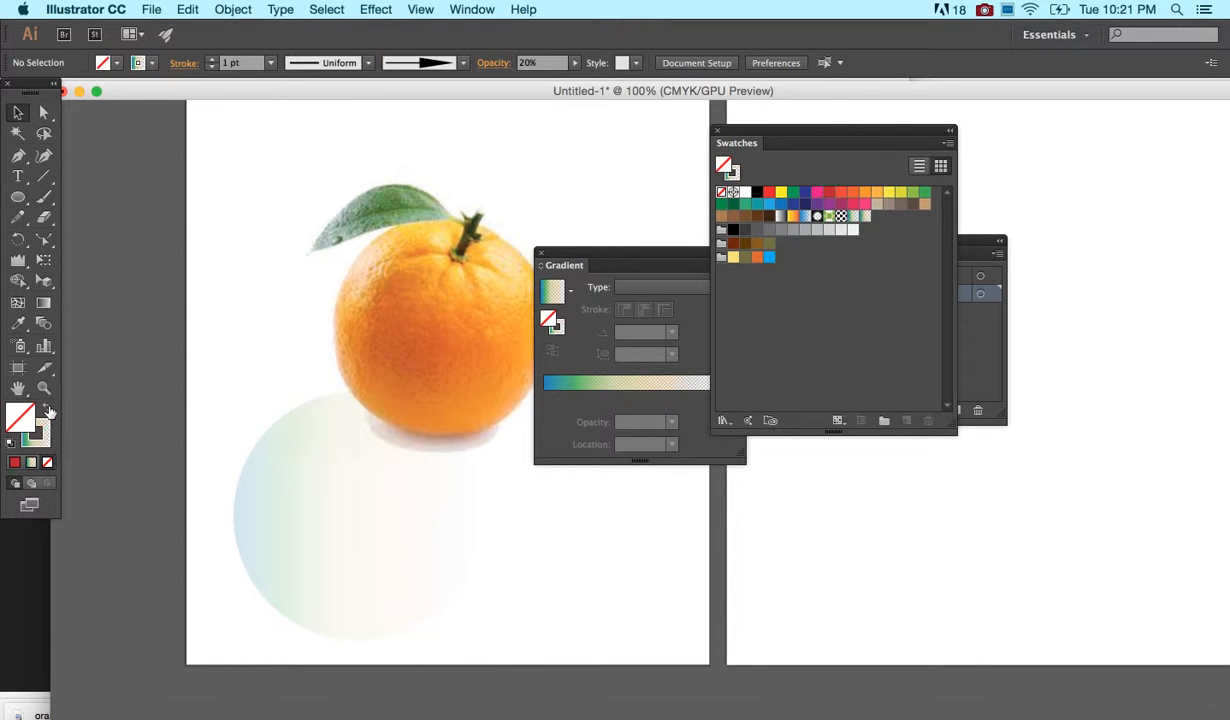
double_click(22, 418)
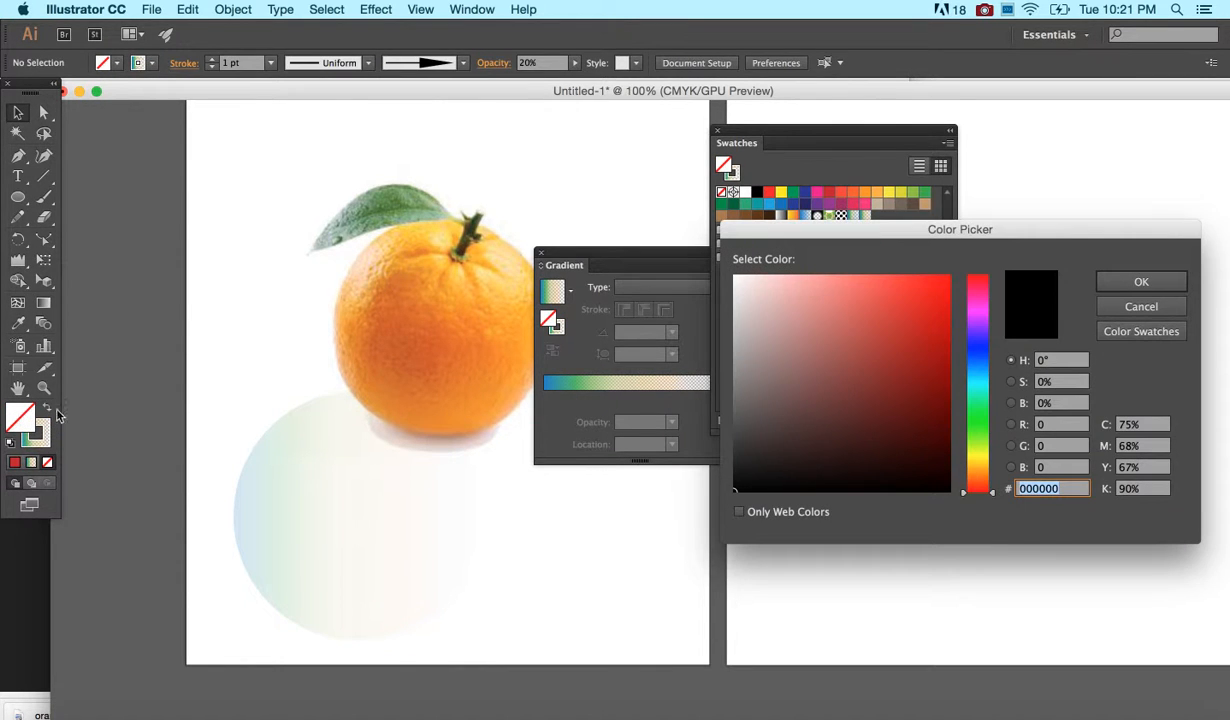
left_click(878, 312)
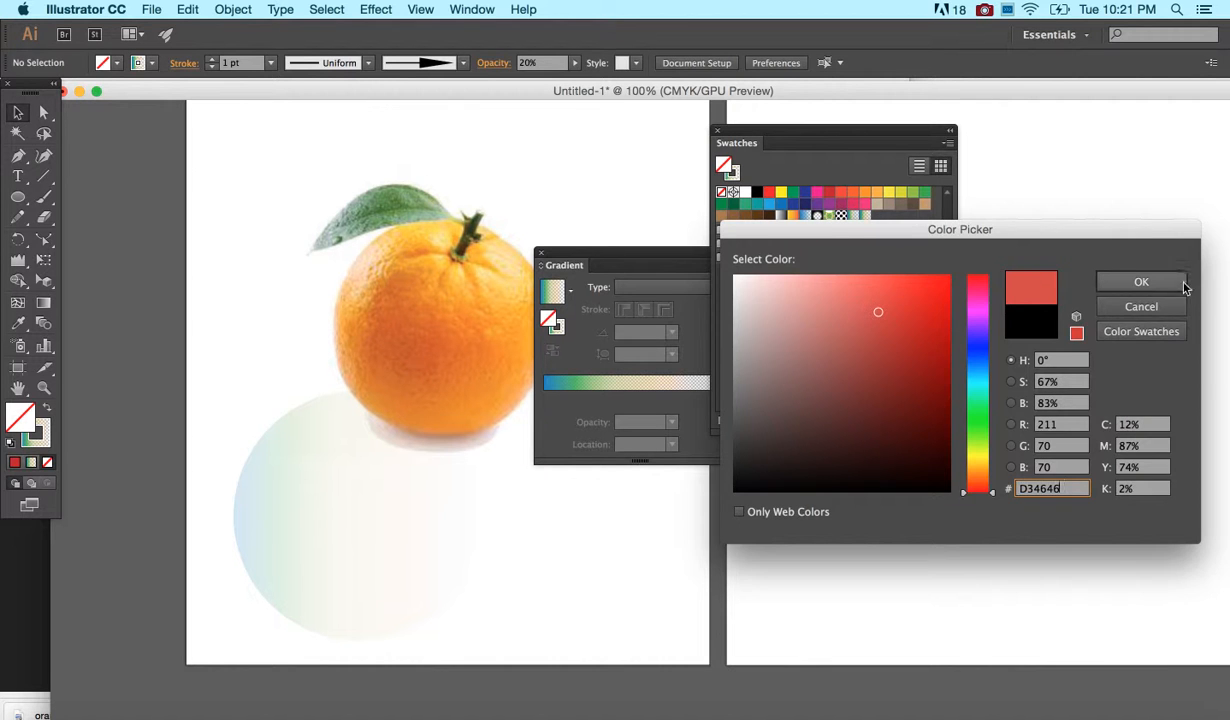
left_click(1183, 281)
- Swap the fill and stroke back and forth, ending with the red fill and the gradient stroke
left_click(47, 409)
left_click(47, 409)
left_click(47, 410)
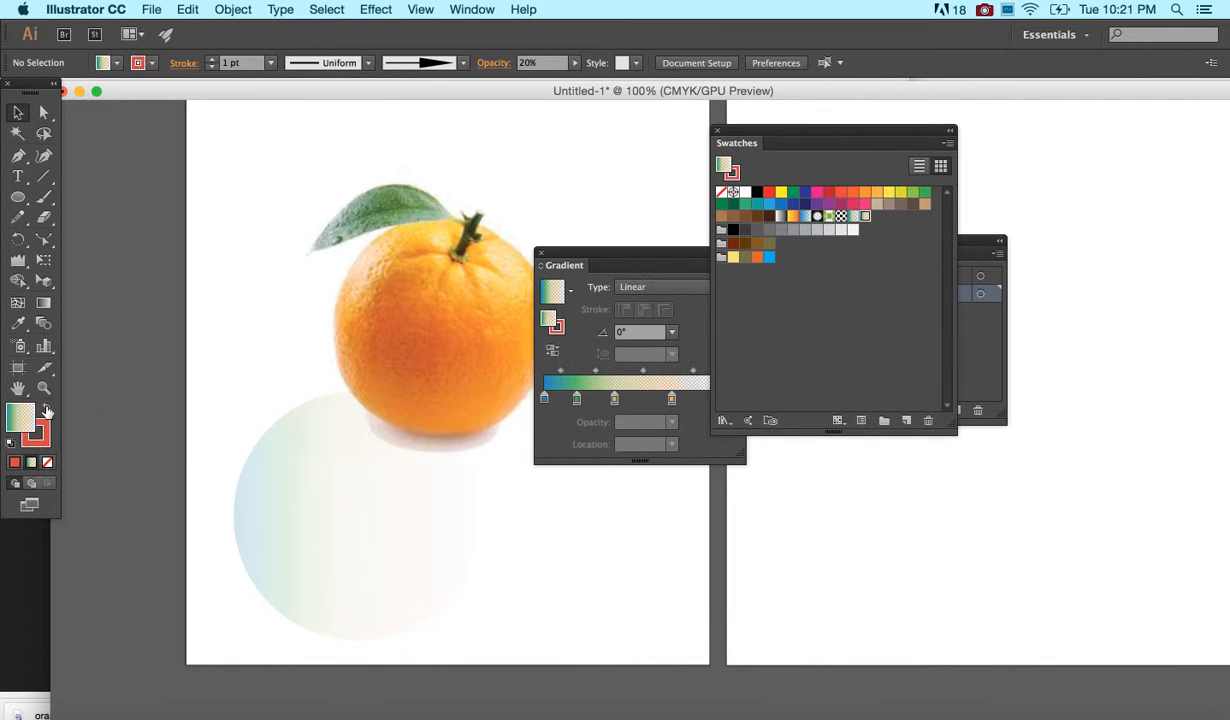
left_click(47, 410)
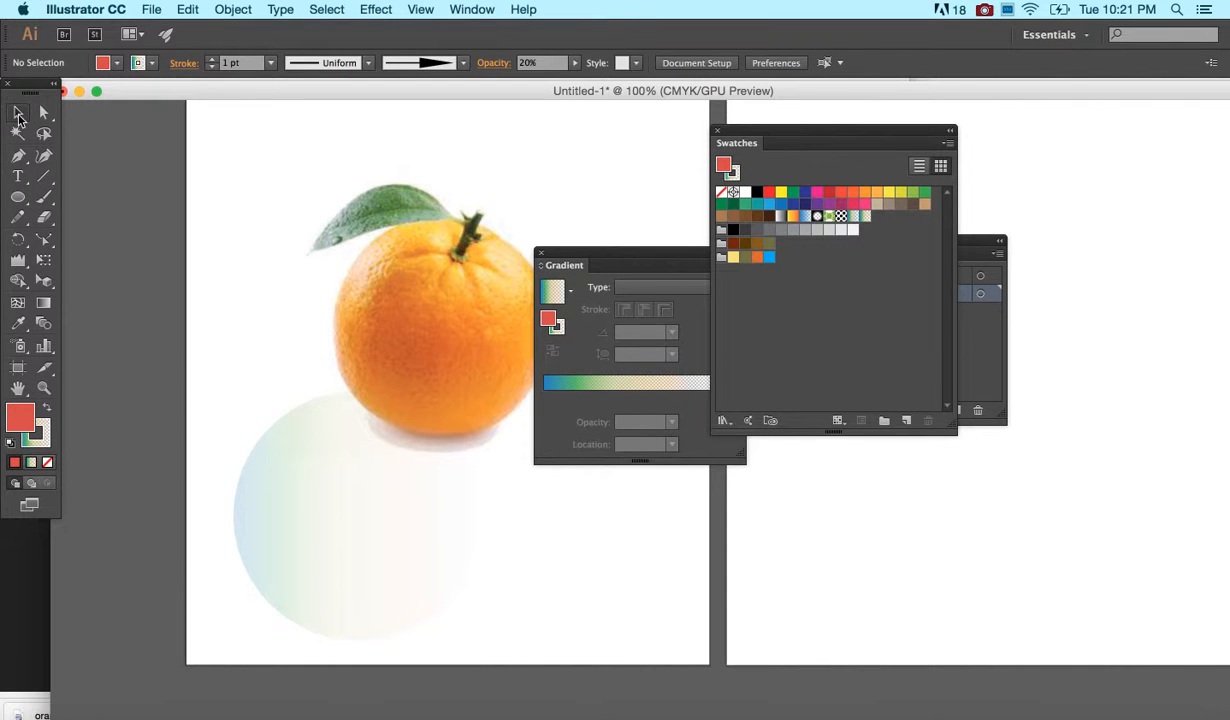
- Return to the Selection tool and dismiss the gradient settings
left_click(19, 116)
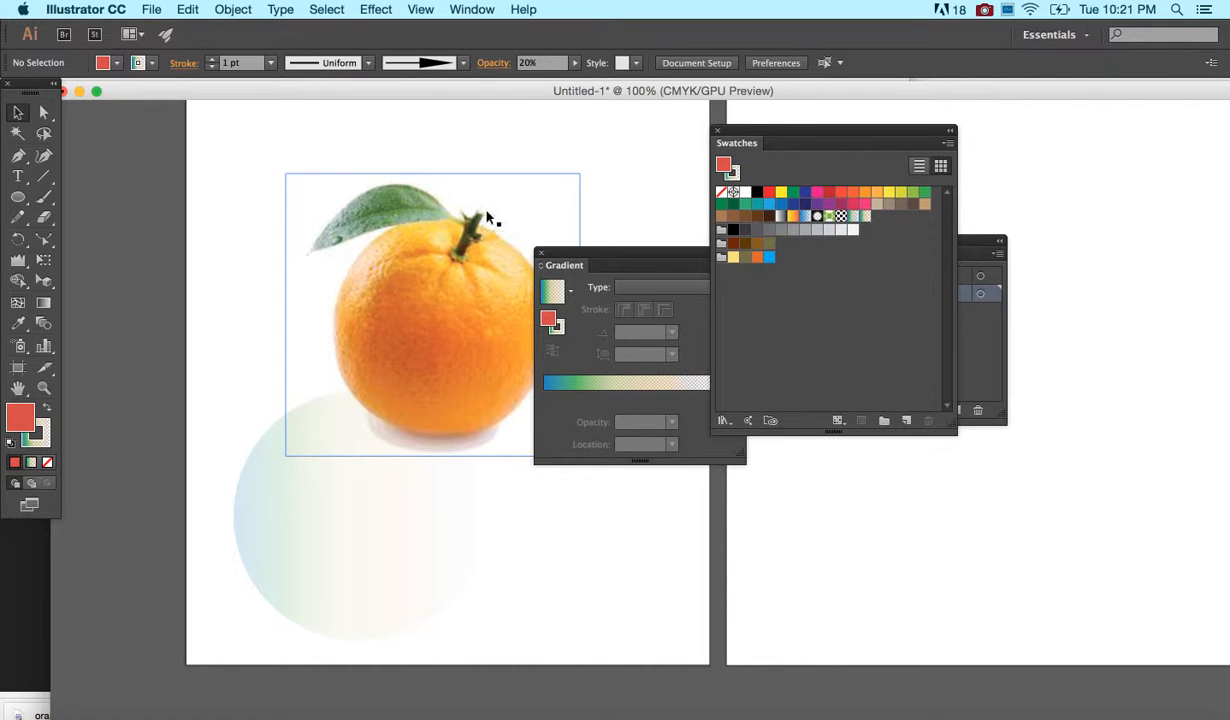
left_click(540, 258)
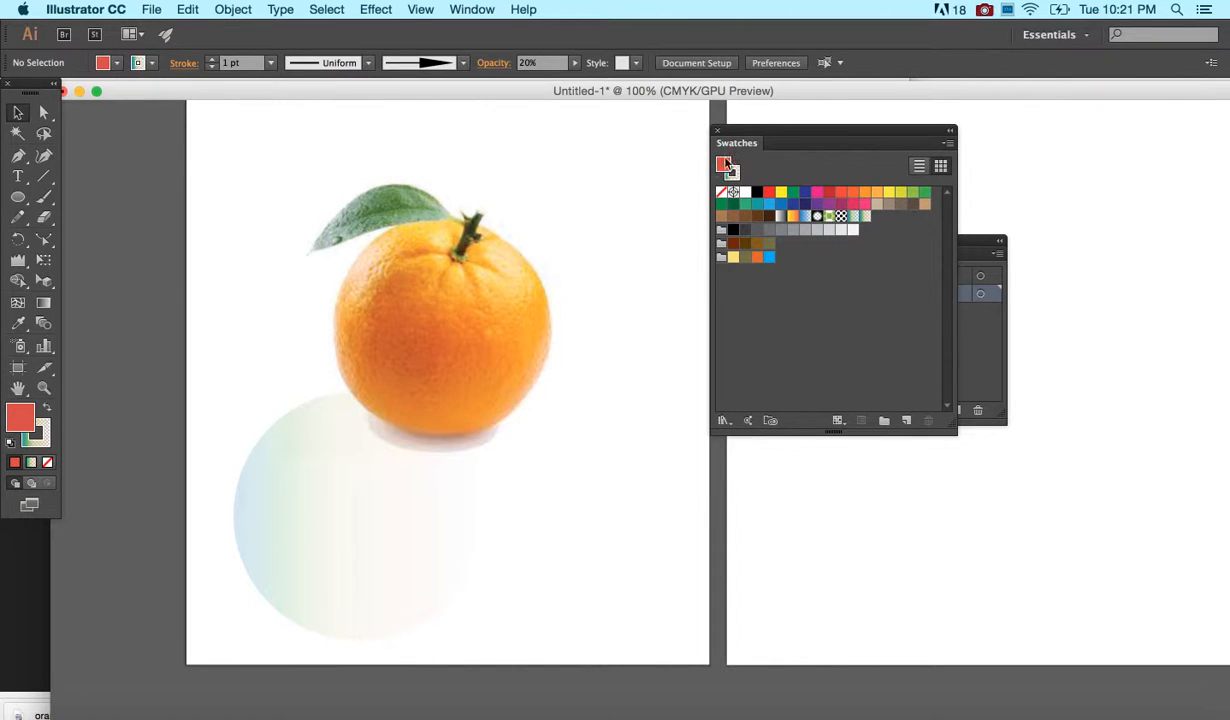